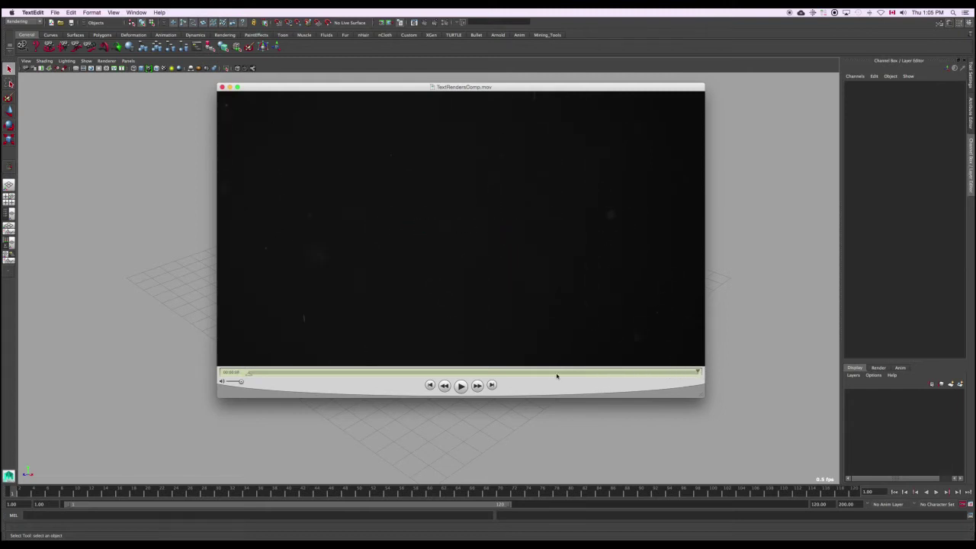
Play the TextRendersComp.mov preview video.
left_click(462, 386)
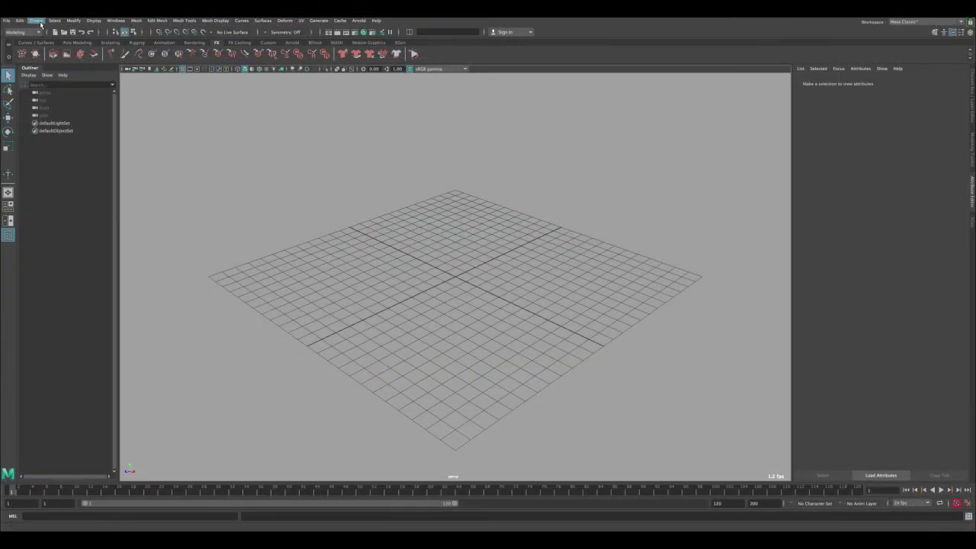
Create a 3D type object and frame the whole text in the perspective view.
left_click(38, 21)
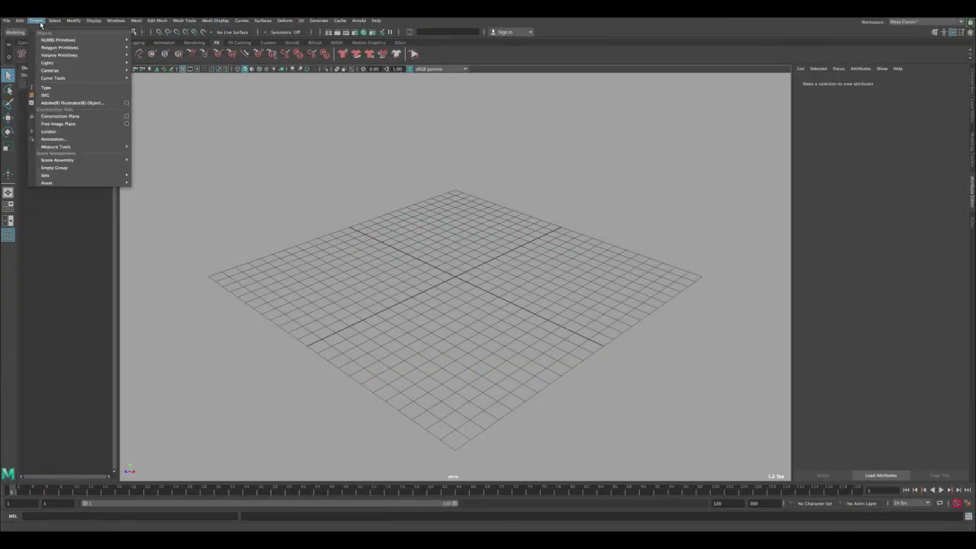
left_click(47, 88)
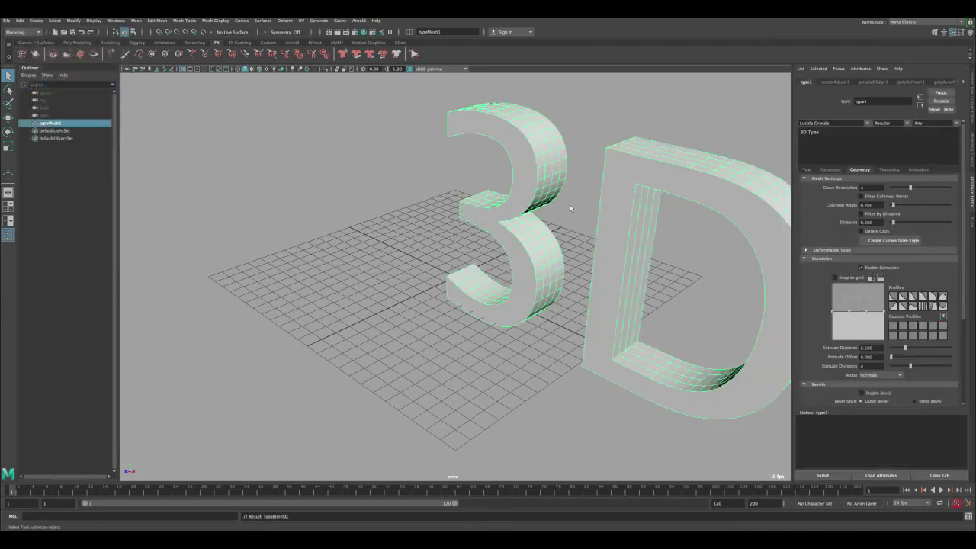
scroll(533, 258, "down", 2)
right_click_drag(535, 258, 458, 219, "alt")
left_click_drag(458, 220, 549, 216, "alt")
middle_click_drag(662, 227, 412, 242, "alt")
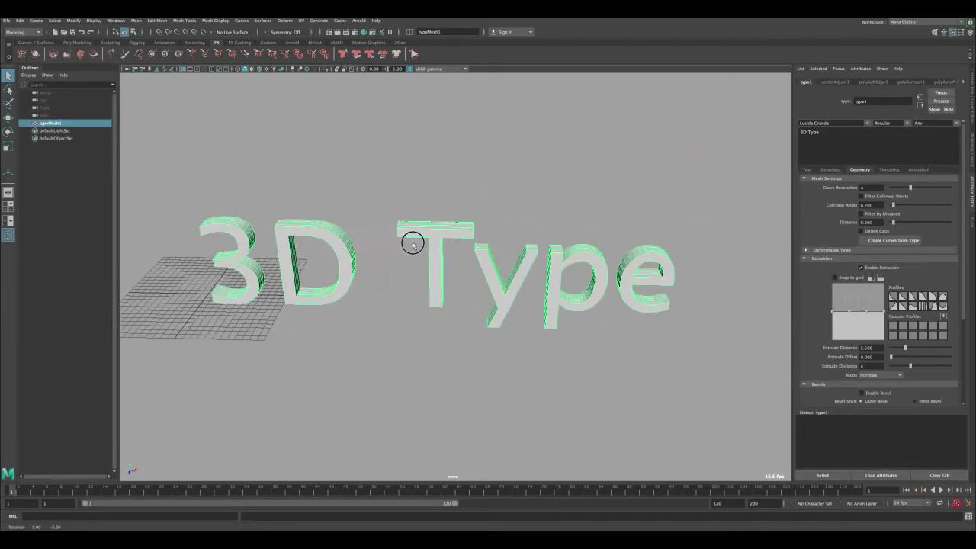
left_click_drag(412, 242, 427, 240, "alt")
scroll(518, 261, "down", 1)
Replace the type object's text with "Maya".
left_click(666, 200)
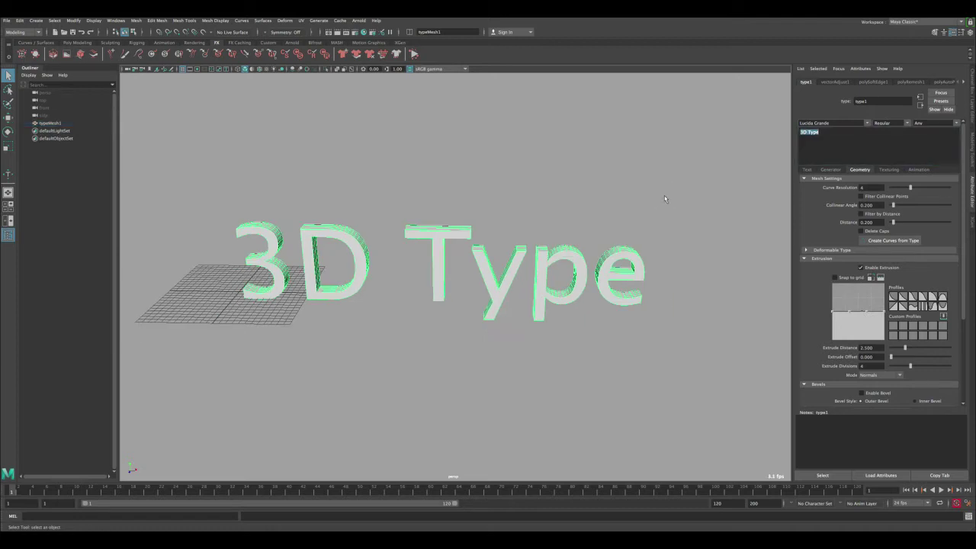
left_click(574, 253)
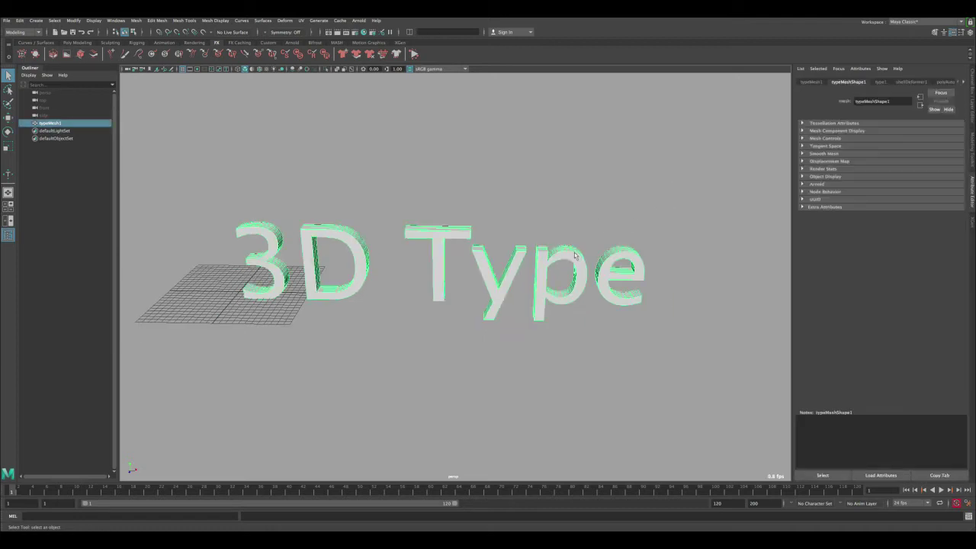
left_click(883, 82)
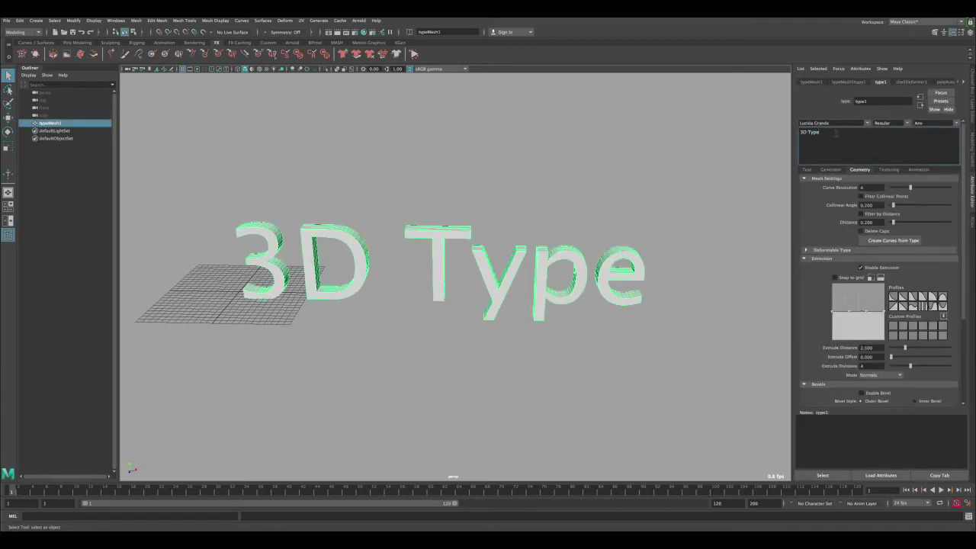
left_click_drag(836, 134, 797, 133)
type("Maya")
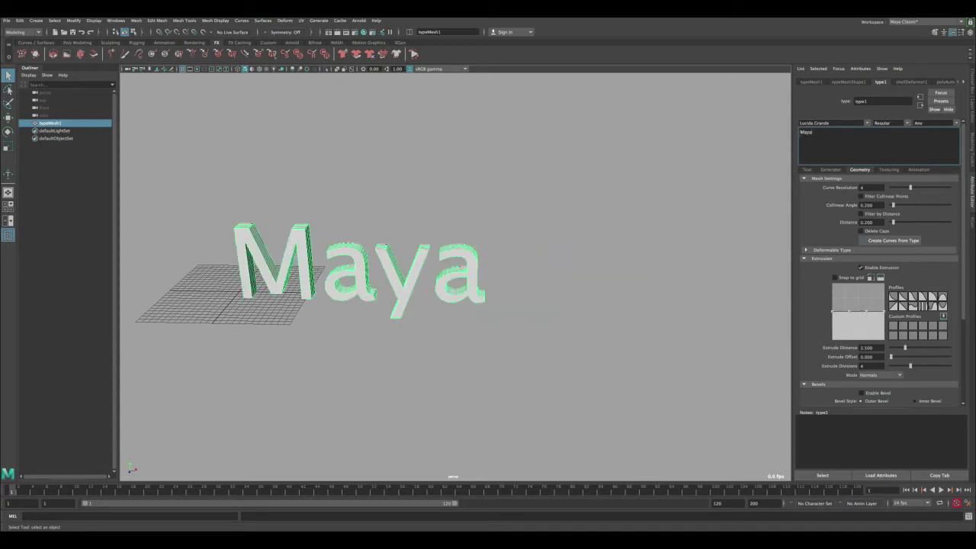
Try the LiHei Pro font on the type object and settle on Lithos Pro.
left_click(867, 123)
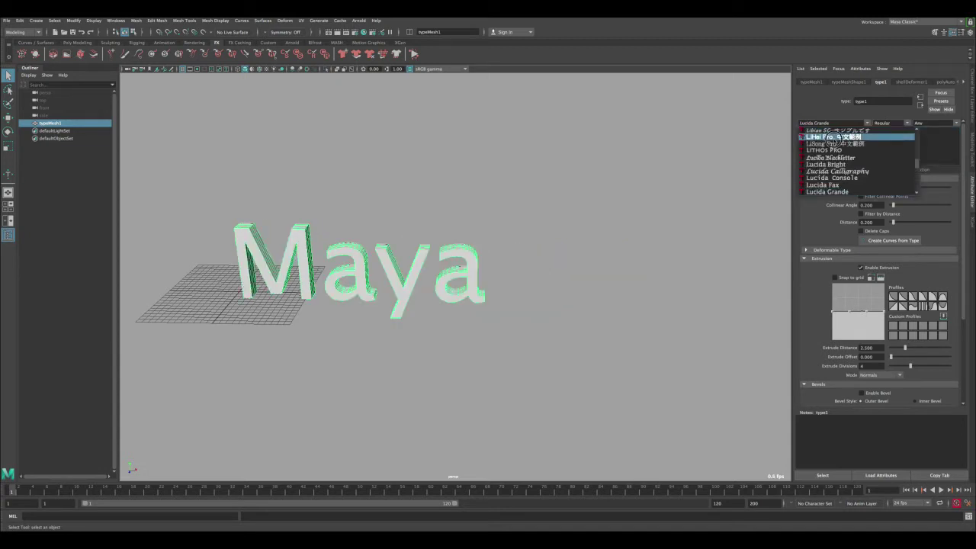
left_click(836, 139)
left_click(862, 123)
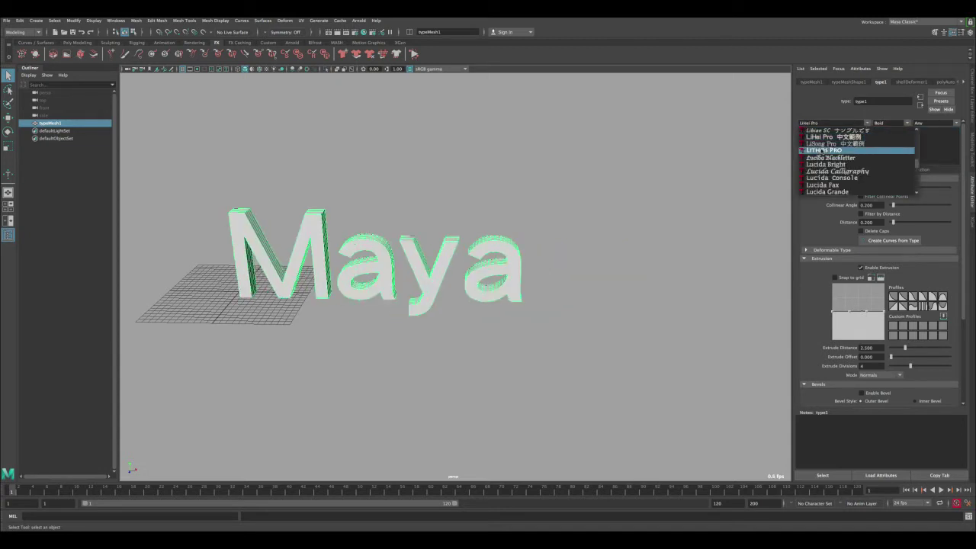
left_click(861, 131)
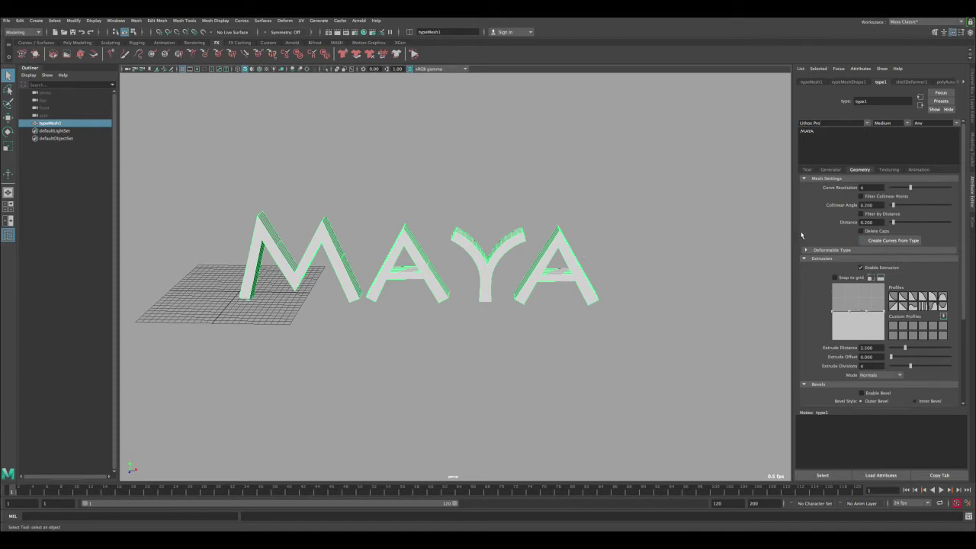
Enable the bevel on the extruded MAYA text and inspect its edges up close.
left_click_drag(964, 206, 959, 285)
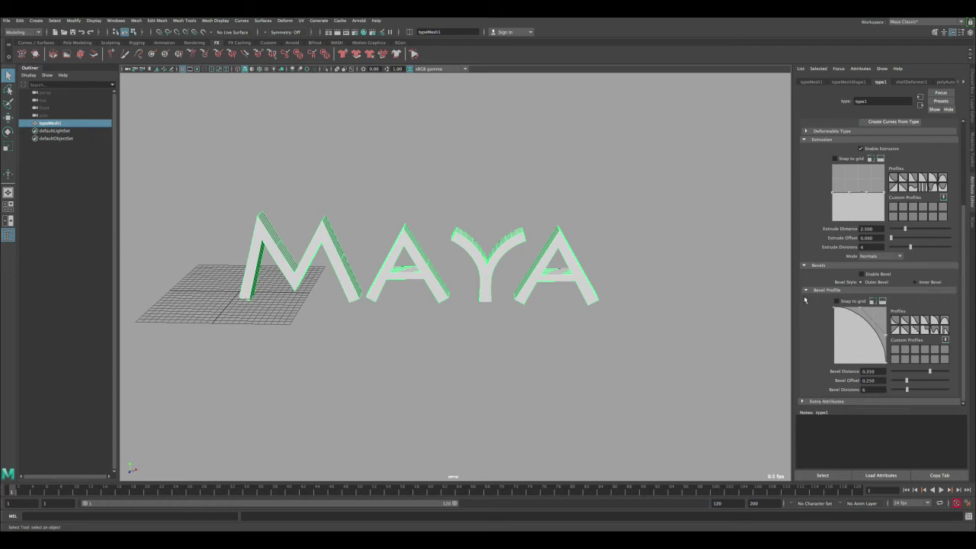
left_click(862, 274)
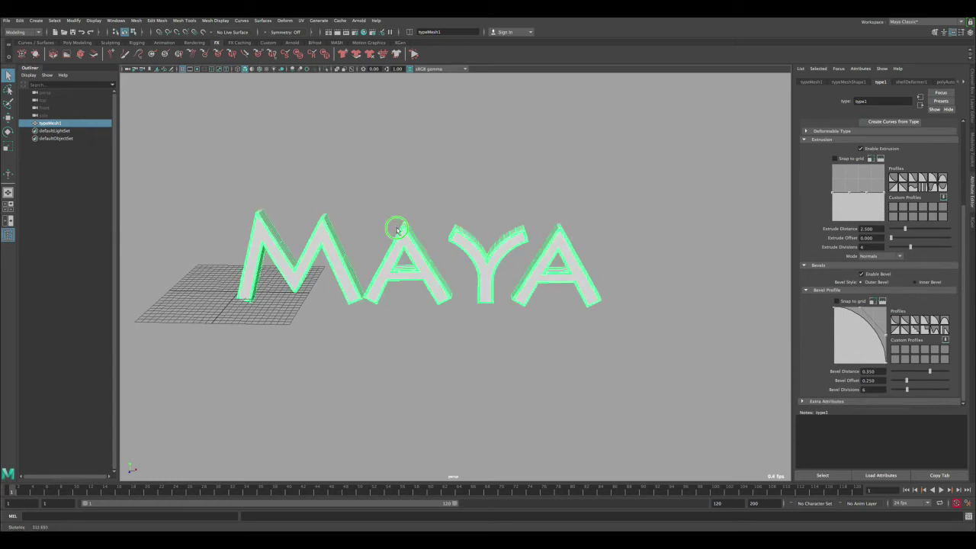
right_click_drag(396, 227, 484, 230, "alt")
left_click_drag(484, 230, 594, 279, "alt")
middle_click_drag(633, 313, 682, 279, "alt")
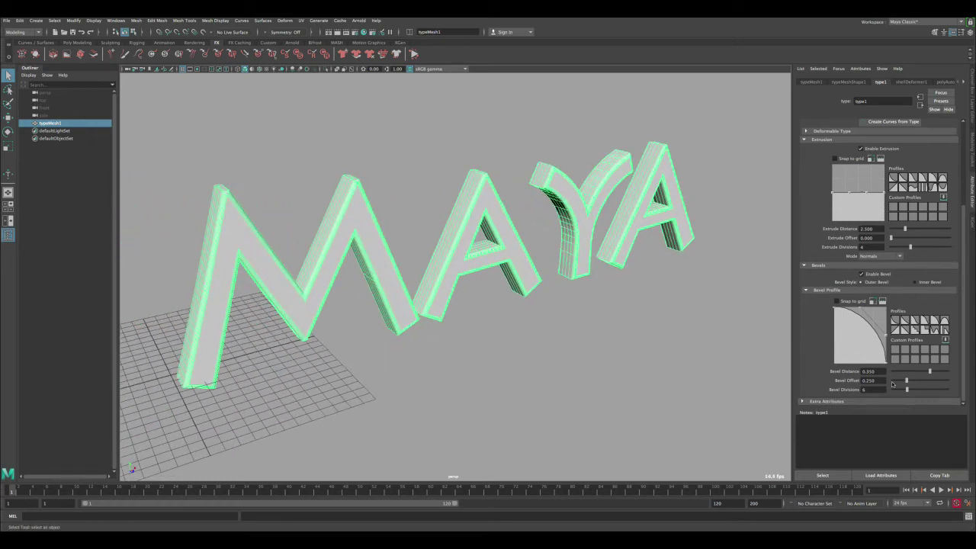
Set the text's bevel distance to about 0.549 and its bevel offset to about 0.782.
mouse_move(929, 373)
left_mouse_down()
mouse_move(939, 373)
mouse_move(912, 381)
mouse_move(934, 380)
left_mouse_up()
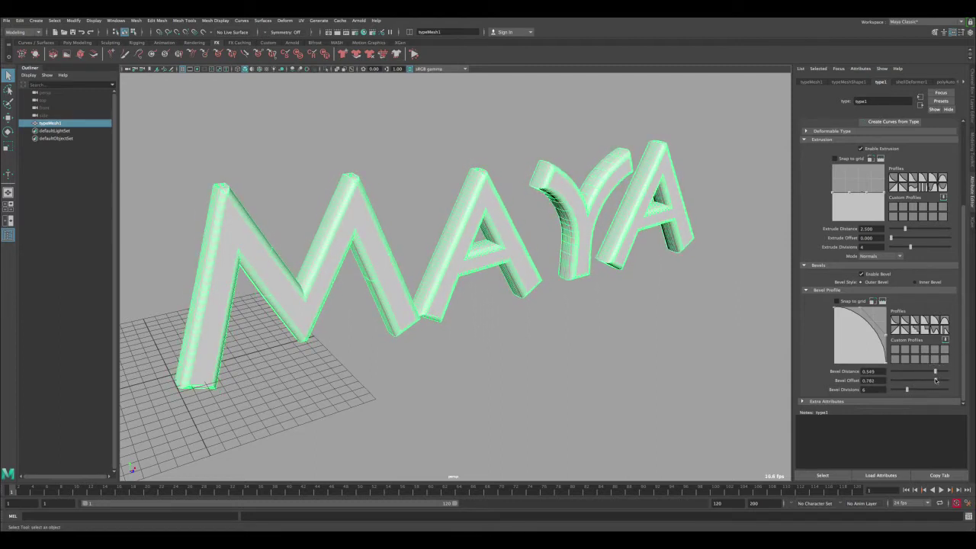
left_click_drag(457, 206, 527, 221, "alt")
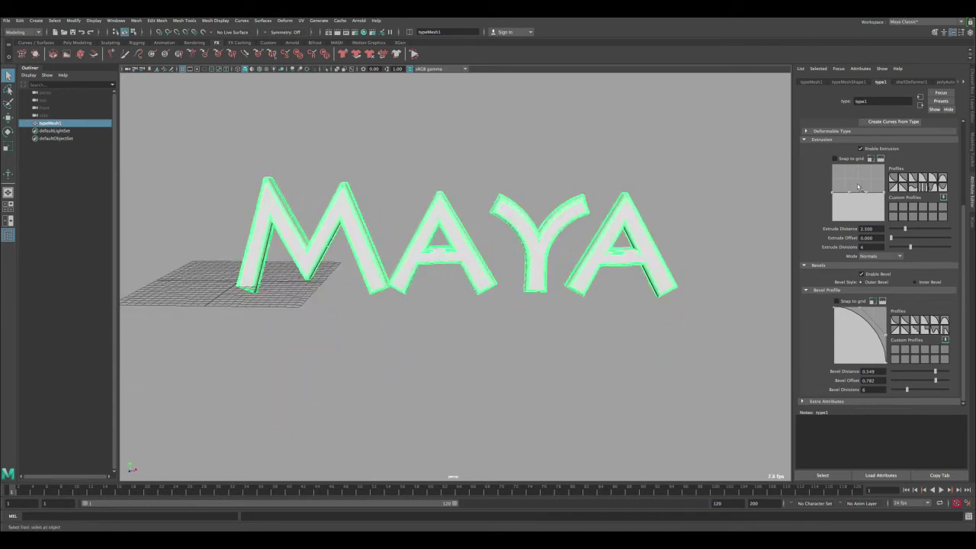
Try several bevel profile presets on the text, ending with the arch-shaped profile, and check the letters from an angle.
left_click(904, 320)
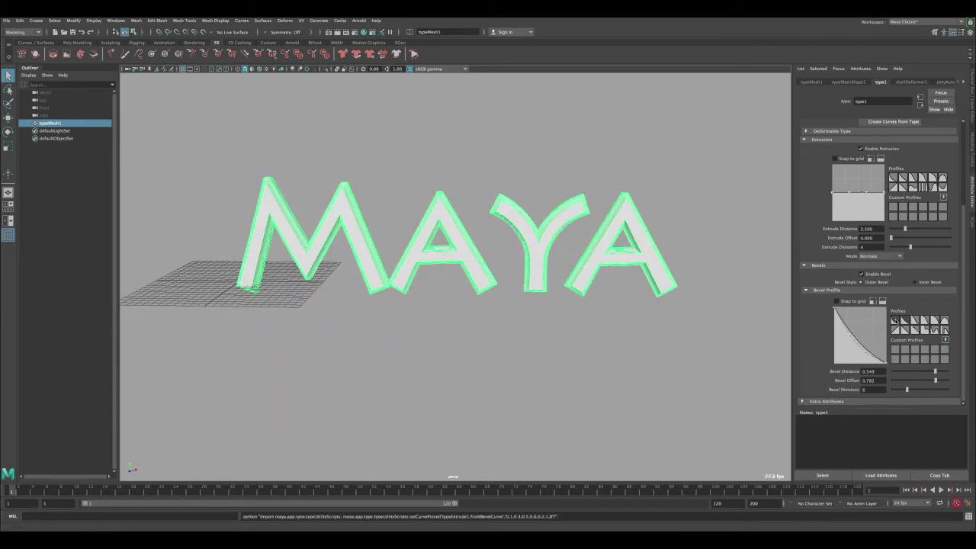
left_click(895, 320)
left_click(915, 326)
left_click(919, 325)
left_click(944, 321)
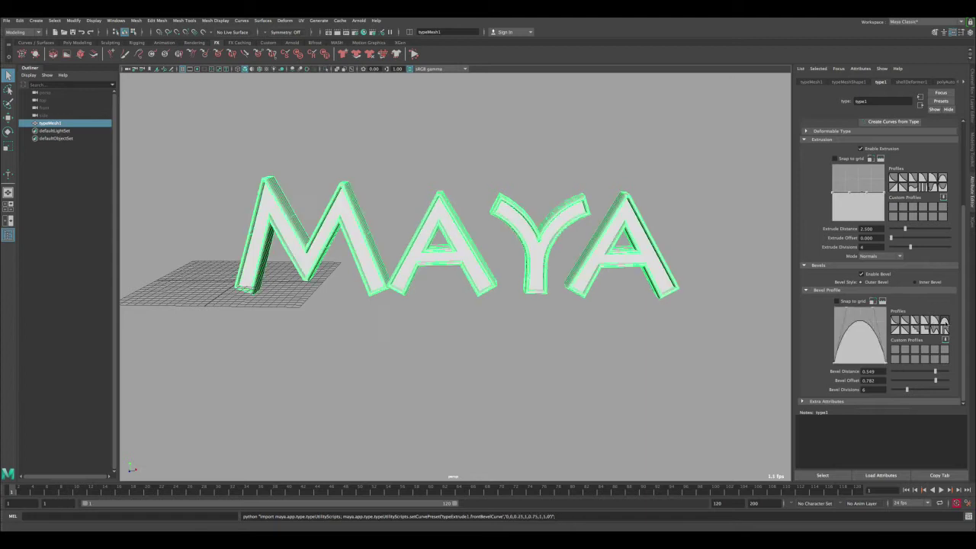
left_click_drag(471, 268, 469, 234, "alt")
left_click(490, 171)
left_click(470, 234)
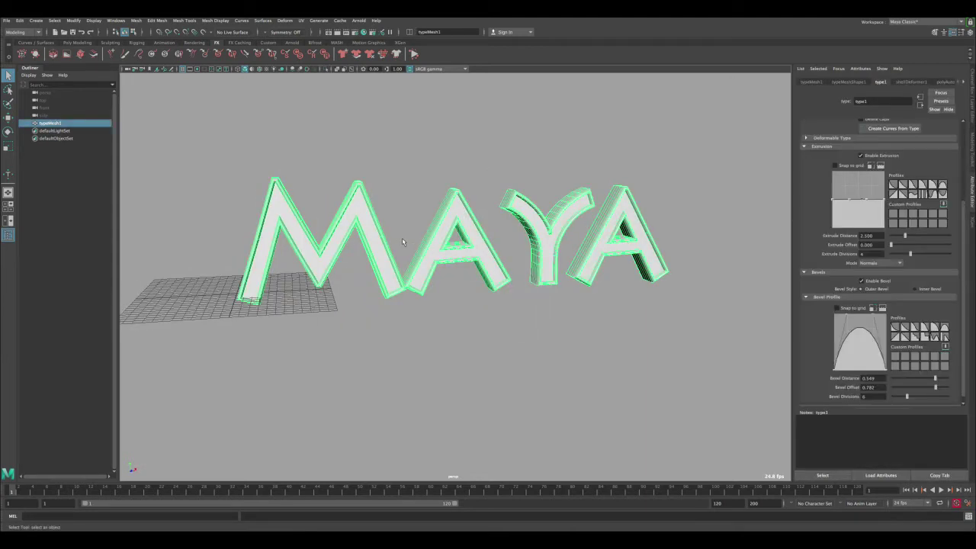
left_click_drag(402, 240, 509, 247, "alt")
Review the type's texturing and geometry settings, and view the bevelled letters without the selection highlight.
left_click_drag(964, 203, 965, 120)
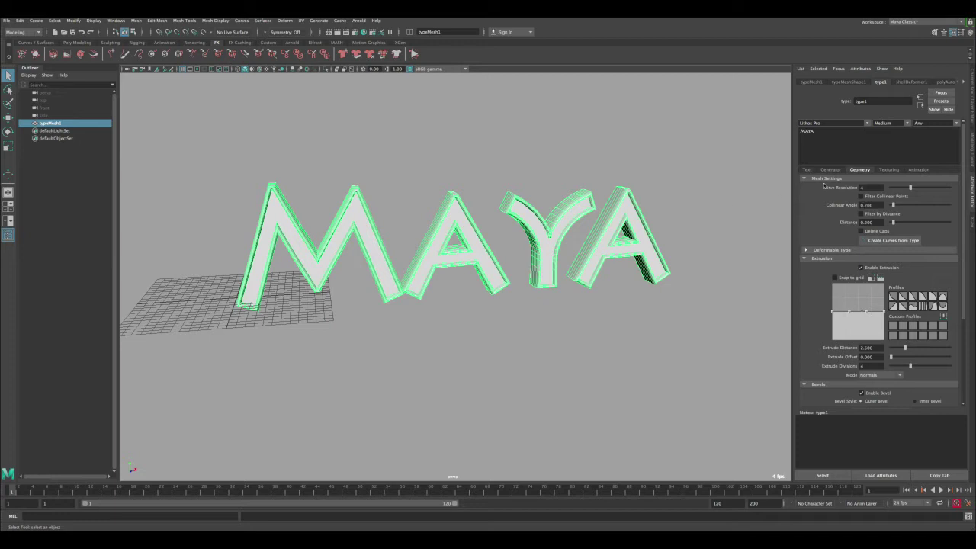
left_click(886, 169)
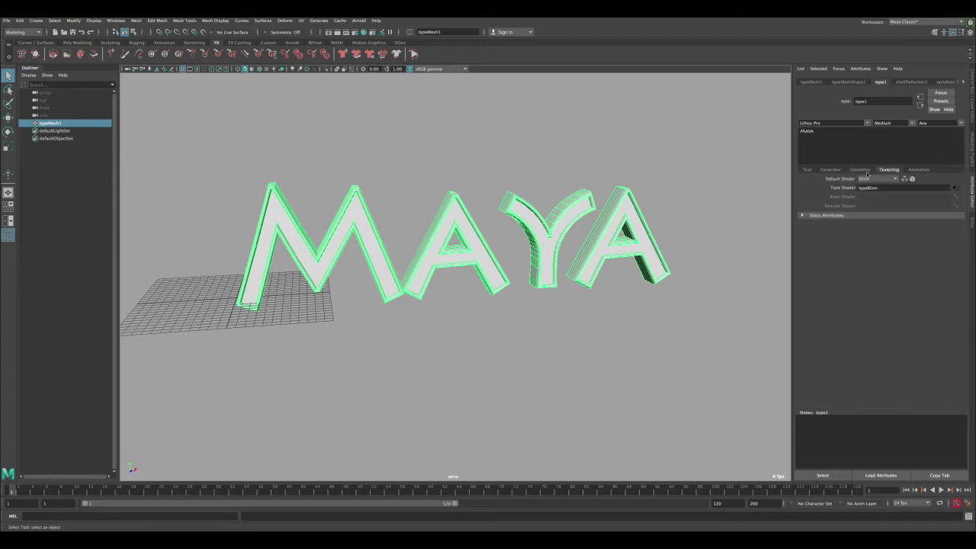
left_click(860, 169)
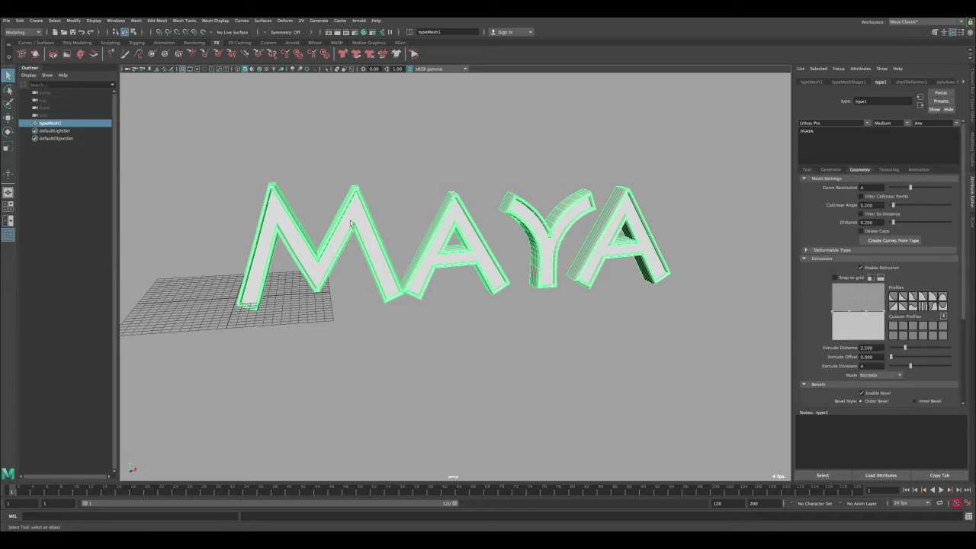
left_click(412, 177)
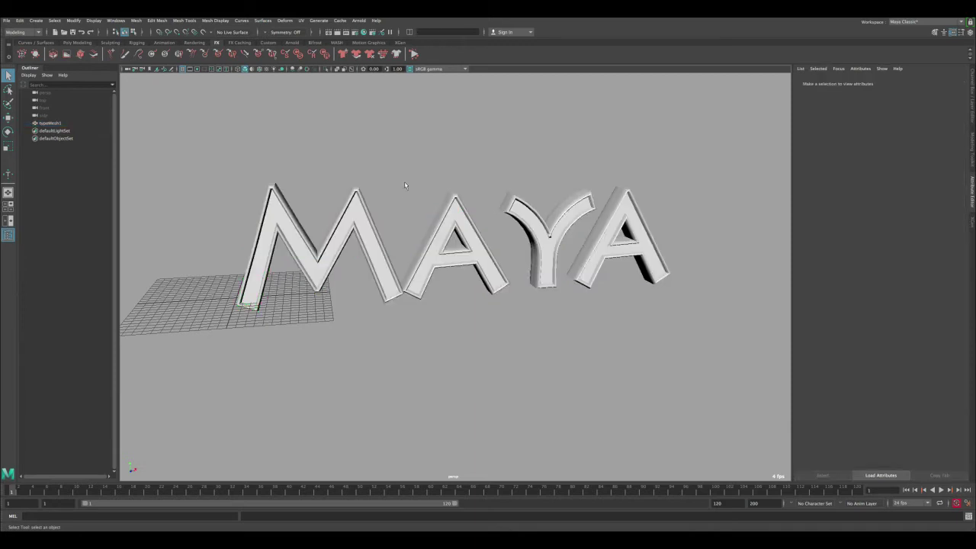
left_click_drag(403, 203, 363, 210, "alt")
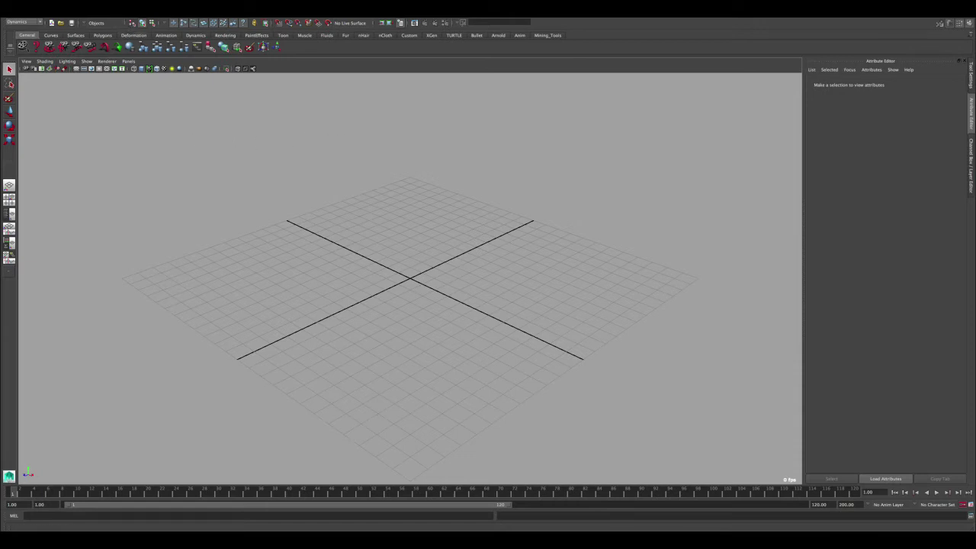
Open the text curves options in the older Maya version and reset them to their defaults.
left_click(107, 9)
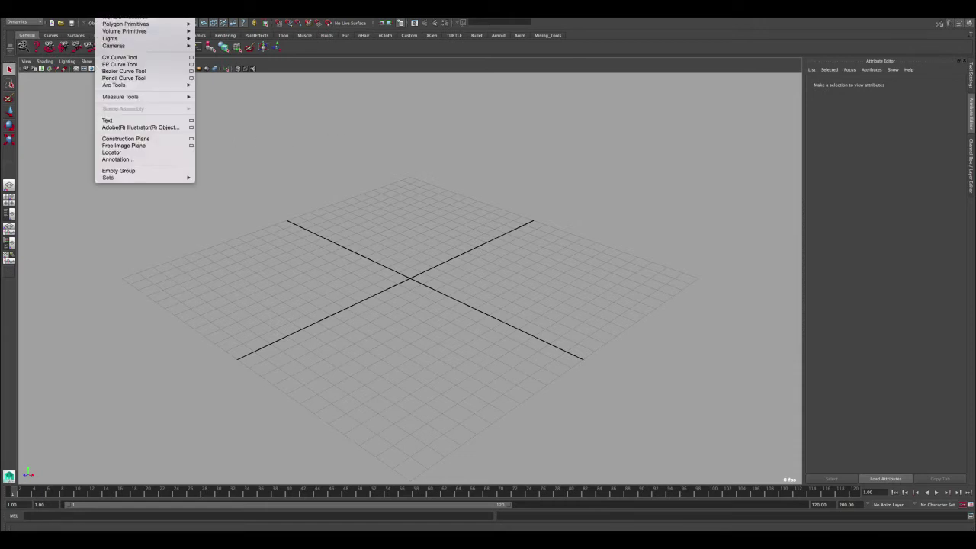
left_click(191, 120)
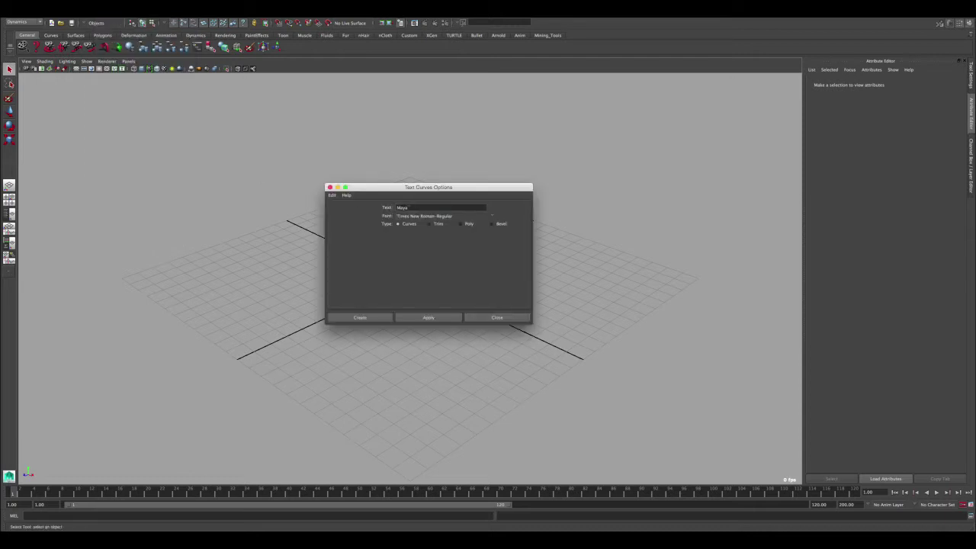
left_click(331, 195)
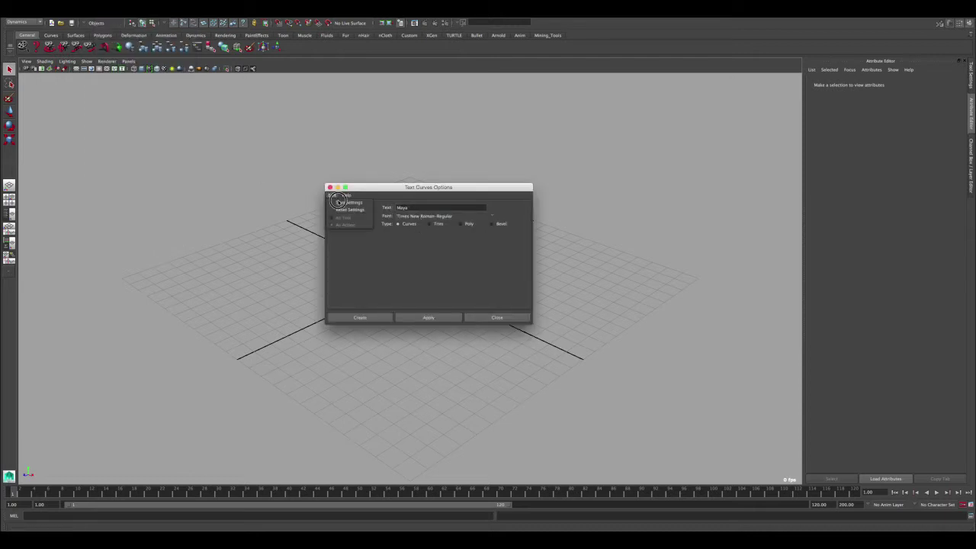
left_click(341, 213)
double_click(417, 207)
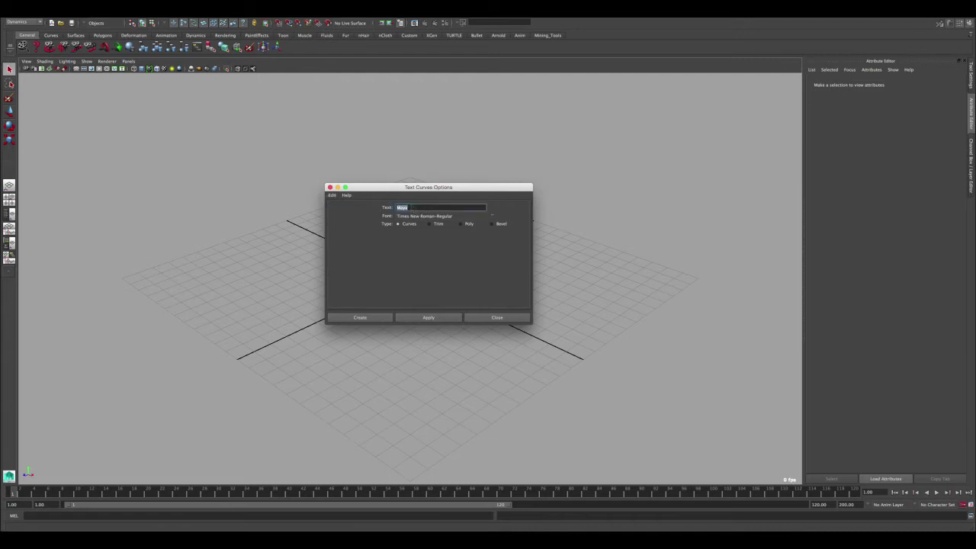
Create the text "Maya" as Poly type with quads and bring it closer in the view.
left_click(461, 224)
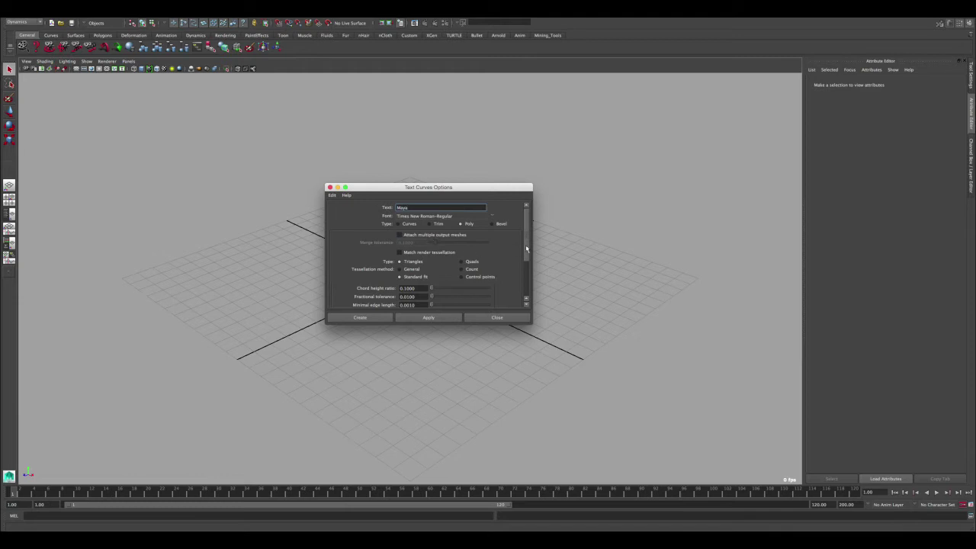
scroll(526, 248, "down", 2)
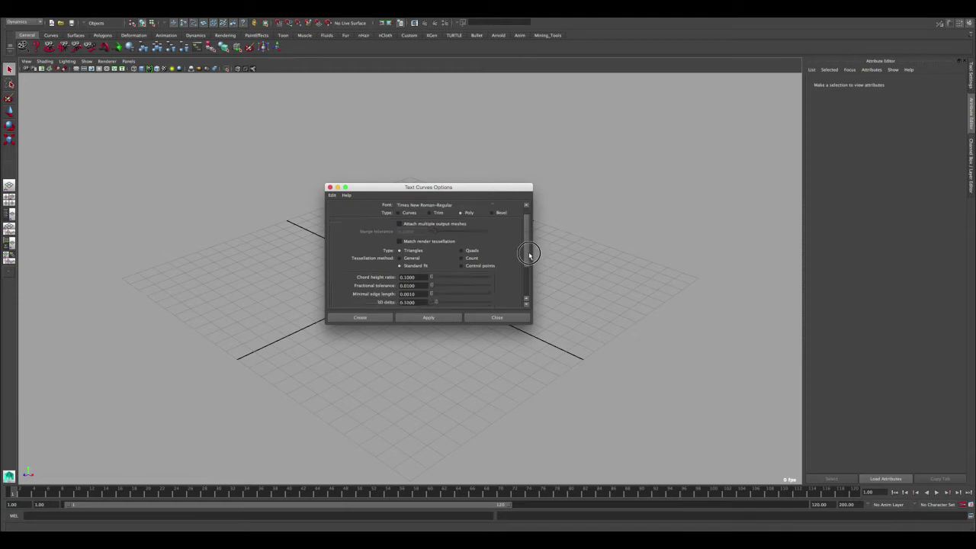
left_click(462, 245)
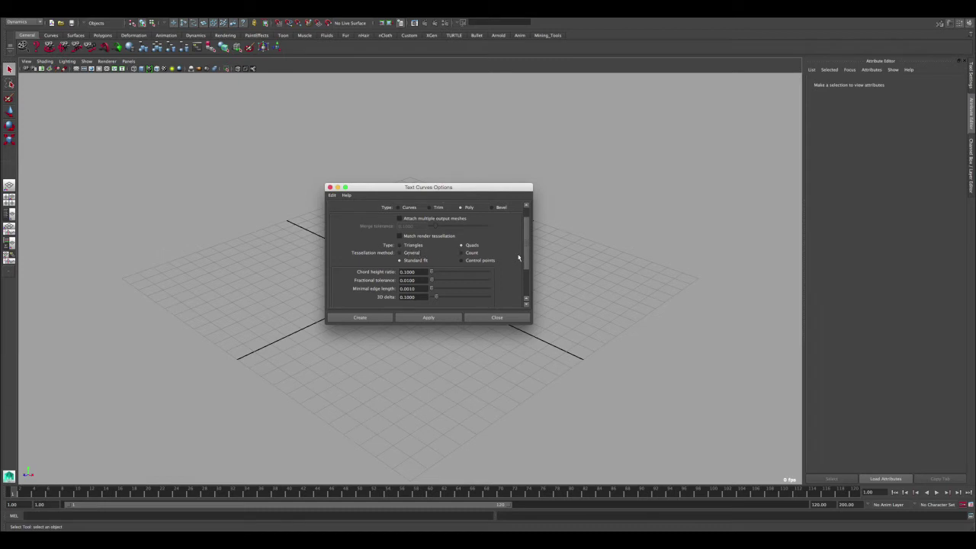
left_click(376, 318)
left_click_drag(414, 262, 423, 206, "alt")
right_click_drag(423, 206, 612, 390, "alt")
right_click_drag(461, 230, 575, 335, "alt")
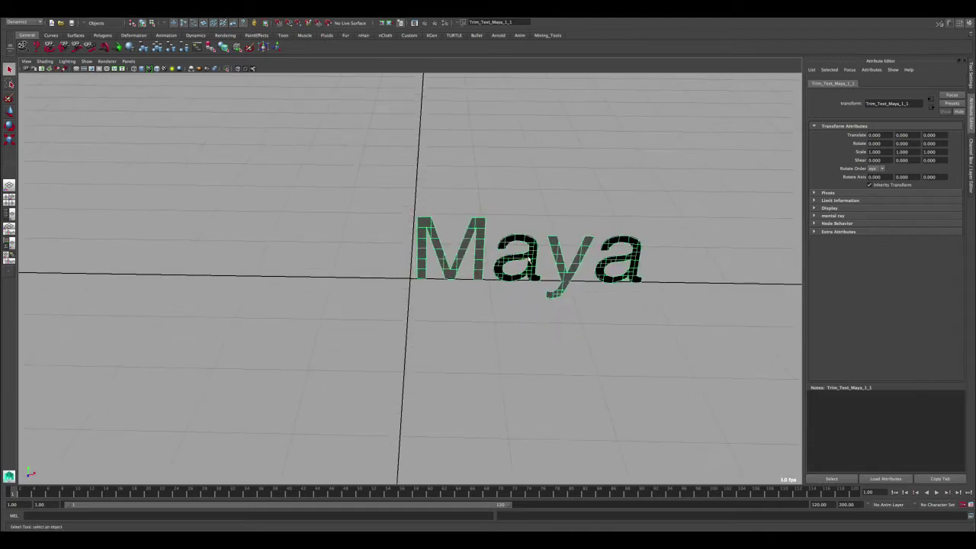
Select all four letters of the text and try a modelling command from the Polygons set on them.
middle_click_drag(518, 242, 405, 298, "alt")
left_click_drag(405, 299, 484, 285, "alt")
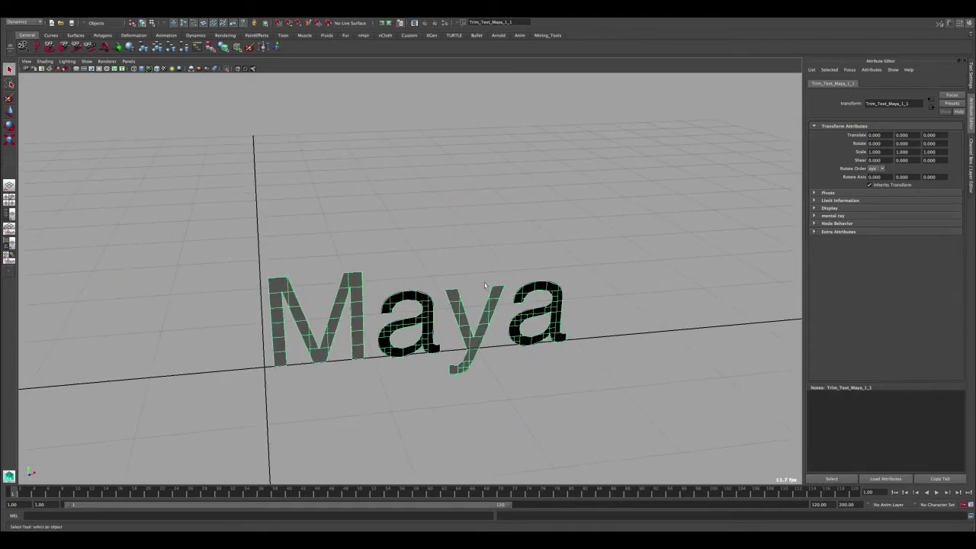
right_click_drag(369, 316, 409, 330, "alt")
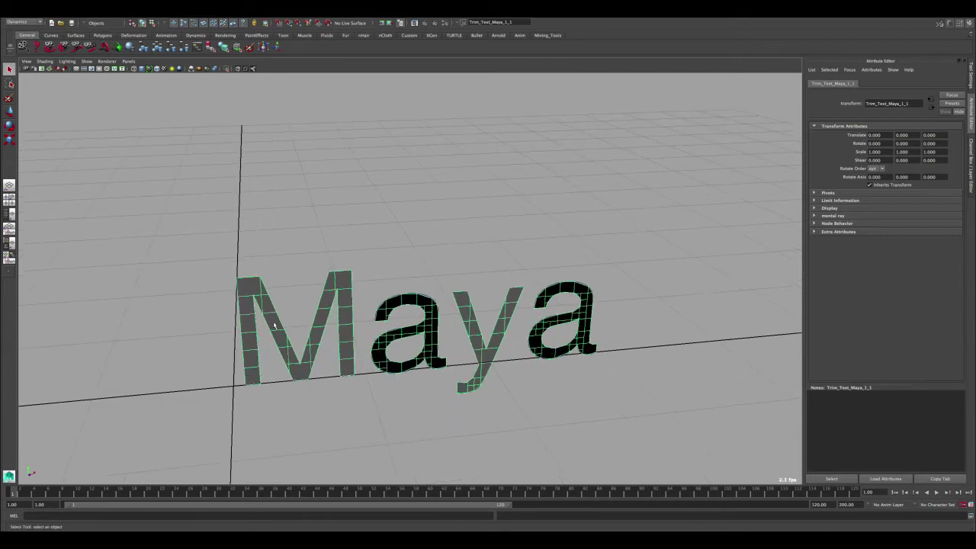
left_click_drag(312, 329, 332, 325, "alt")
left_click(353, 336)
left_click(420, 335)
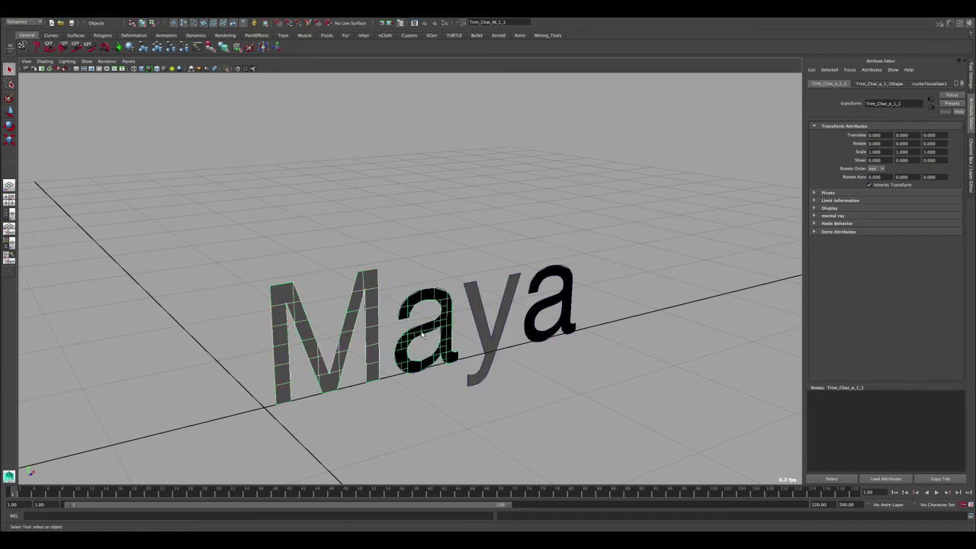
left_click(481, 326, "shift")
left_click(536, 316, "shift")
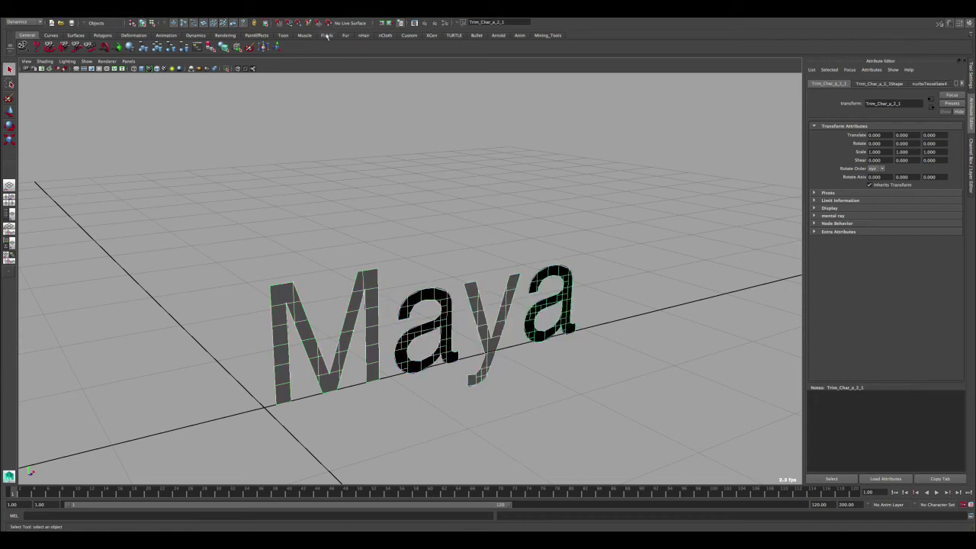
key("F3")
left_click(30, 23)
left_click(31, 34)
left_click(247, 11)
left_click(258, 65)
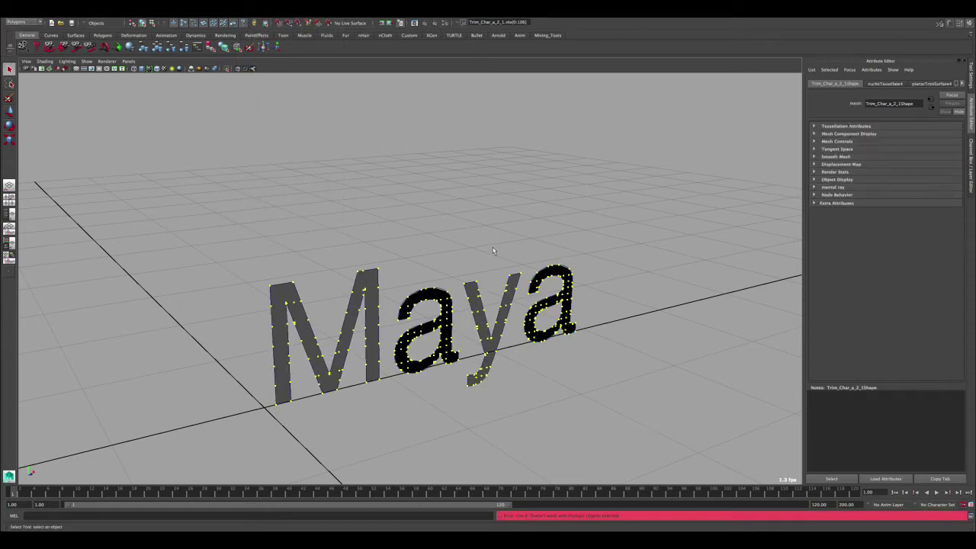
Select all faces of the letter M, then go back to object selection and clear the selection.
left_click_drag(474, 323, 439, 300, "alt")
right_click_drag(376, 294, 372, 301)
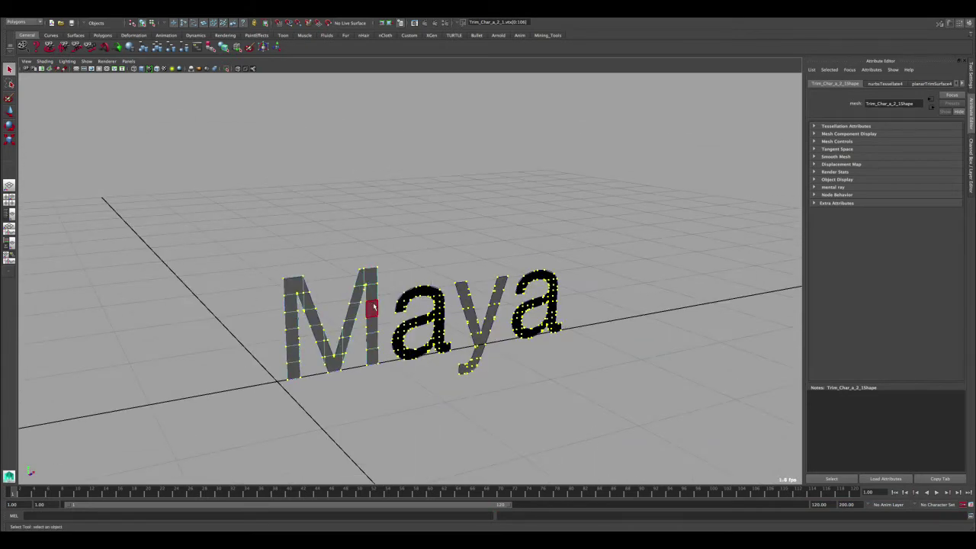
left_click_drag(258, 261, 400, 385)
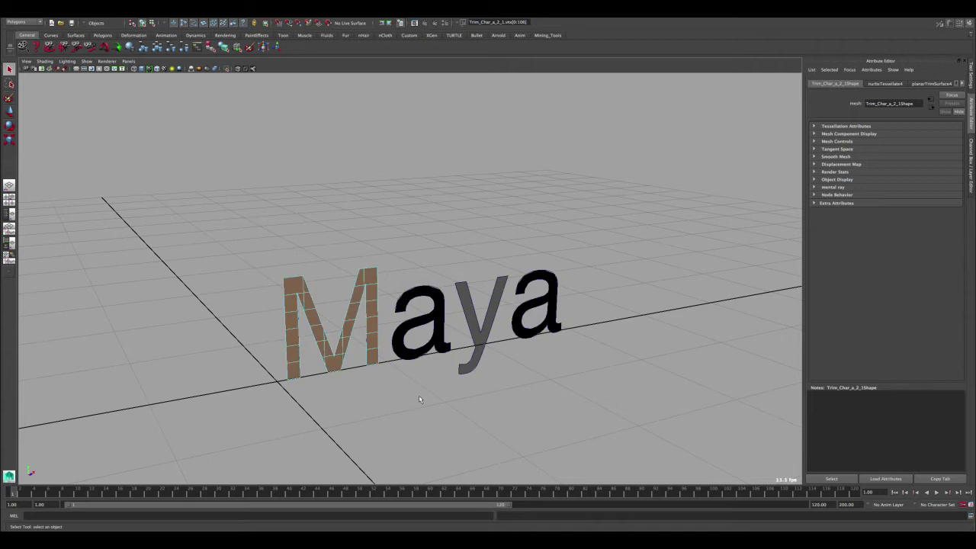
left_click(436, 311)
right_click_drag(352, 311, 416, 281)
left_click(416, 281)
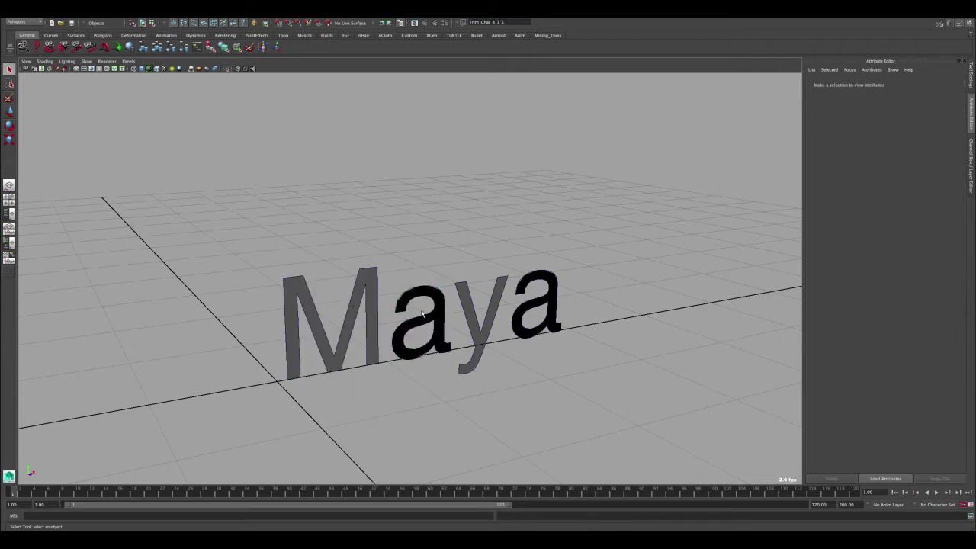
left_click_drag(433, 252, 387, 299, "alt")
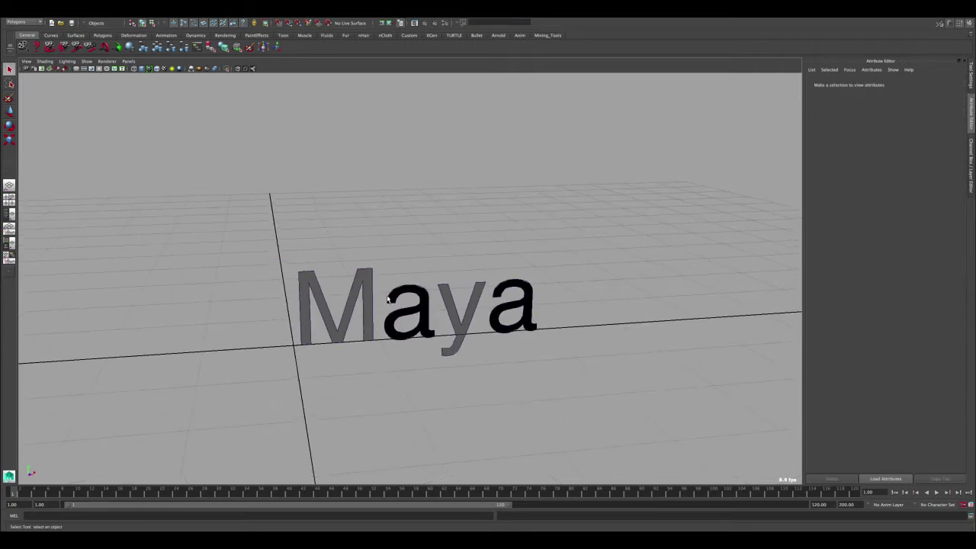
Start a new scene without saving and create the text "Maya" as Bevel type with a 0.25 extrude distance and Straight Out outer bevel.
left_click(51, 22)
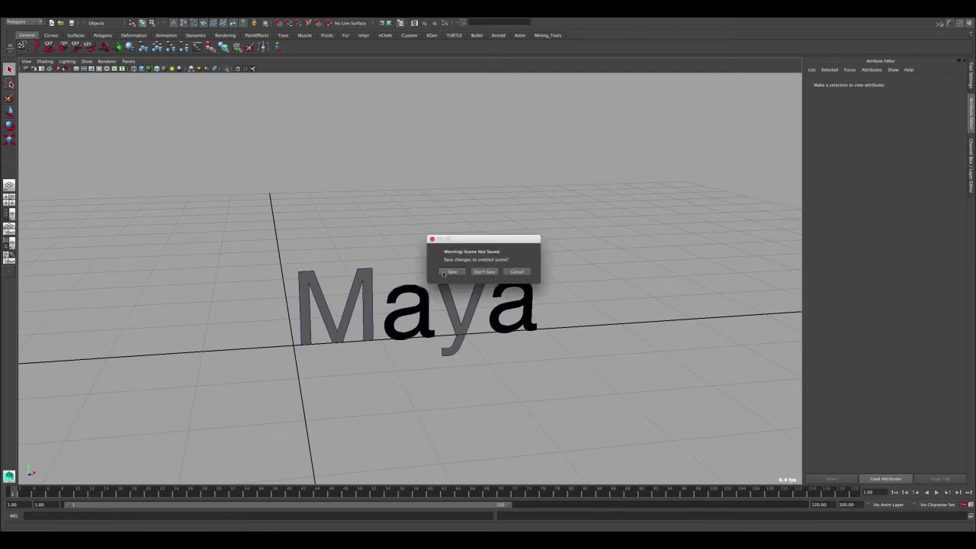
left_click(480, 272)
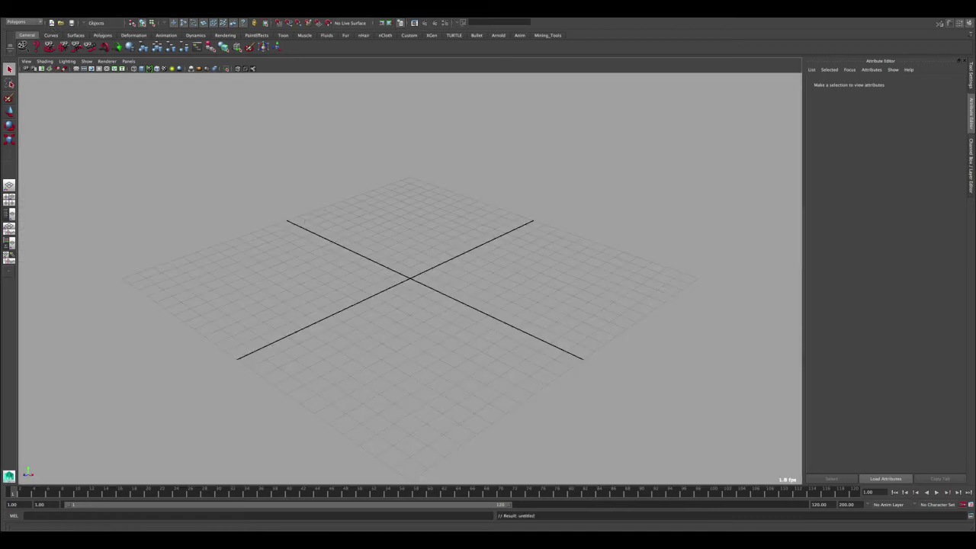
left_click(96, 9)
left_click(190, 120)
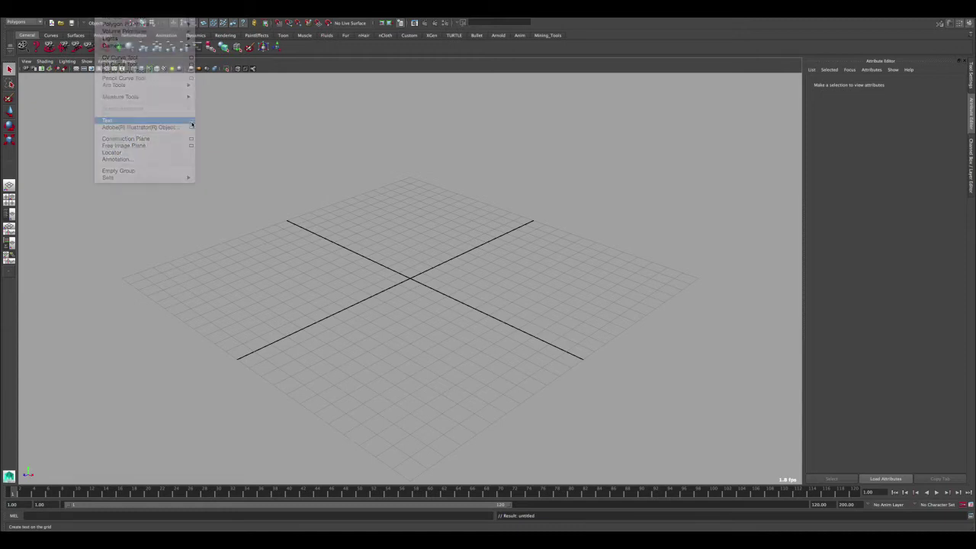
left_click(491, 224)
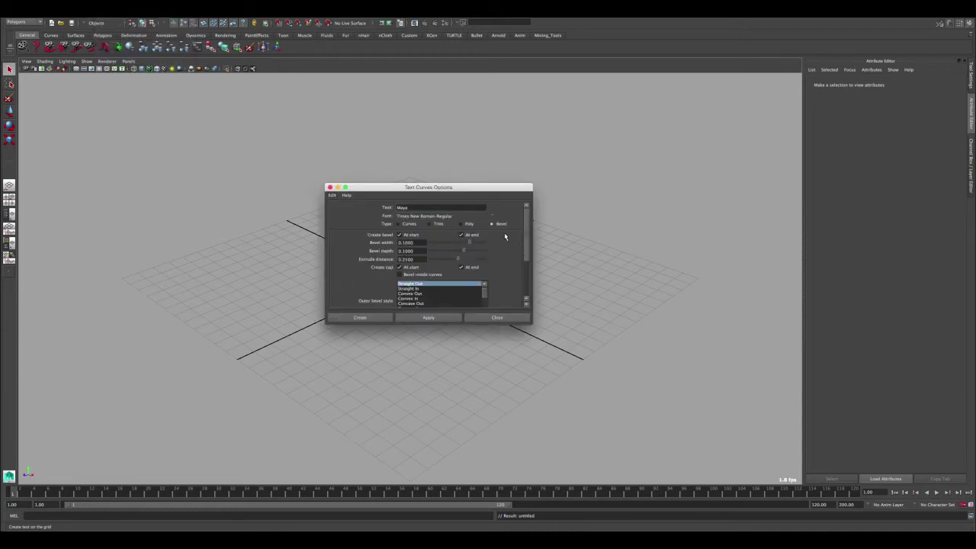
mouse_move(527, 242)
left_mouse_down()
mouse_move(526, 276)
mouse_move(527, 241)
left_mouse_up()
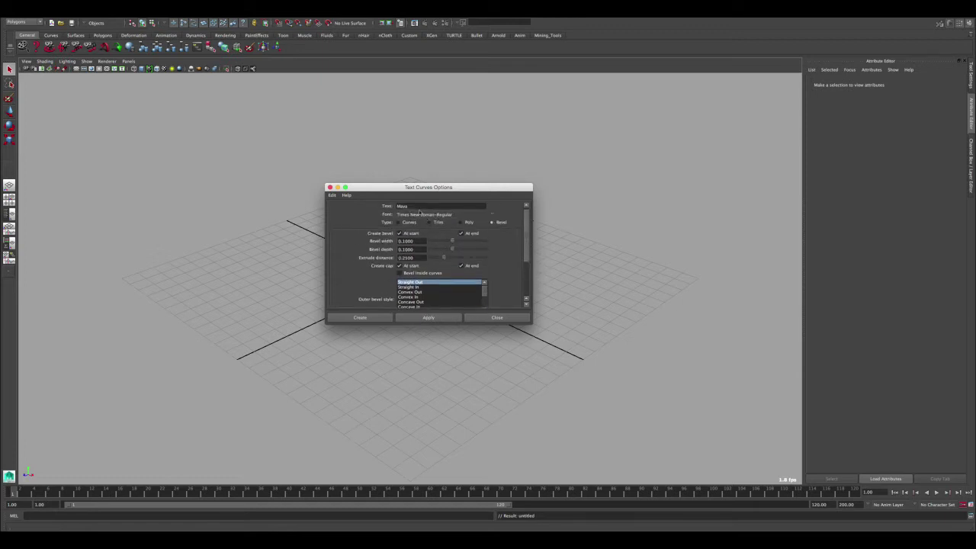
left_click_drag(526, 241, 529, 266)
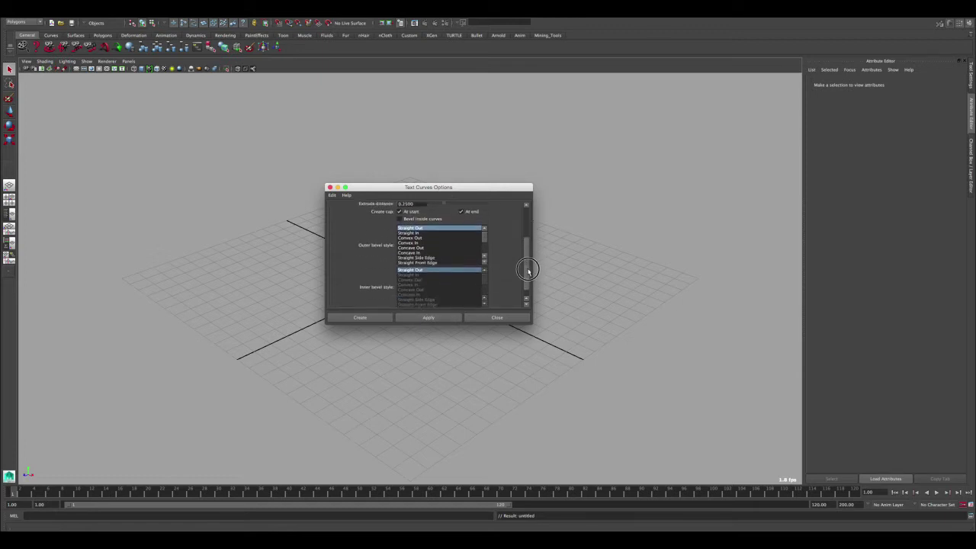
left_click(376, 317)
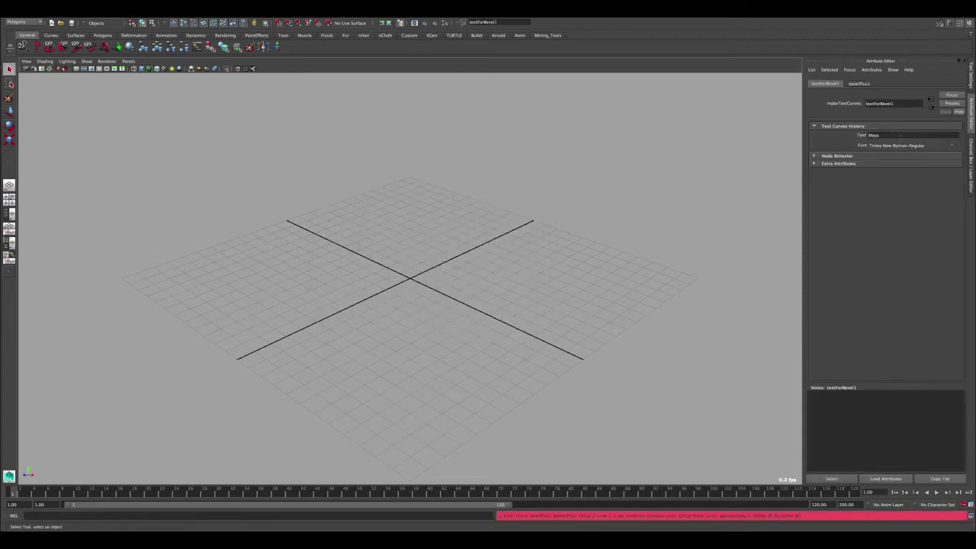
Set the bevelled text's font to Lucida Fax Italic and bring the letters closer in the view.
double_click(899, 135)
left_click(951, 146)
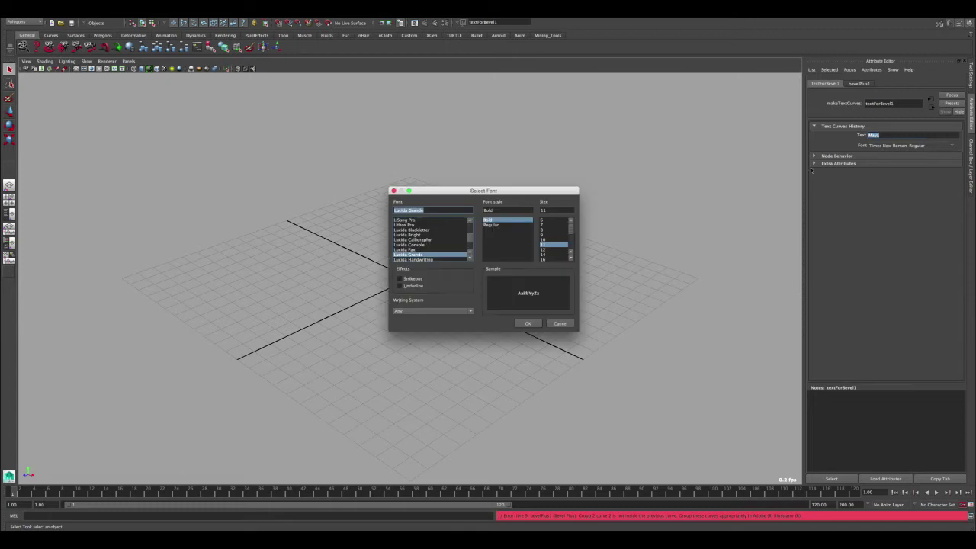
left_click(419, 240)
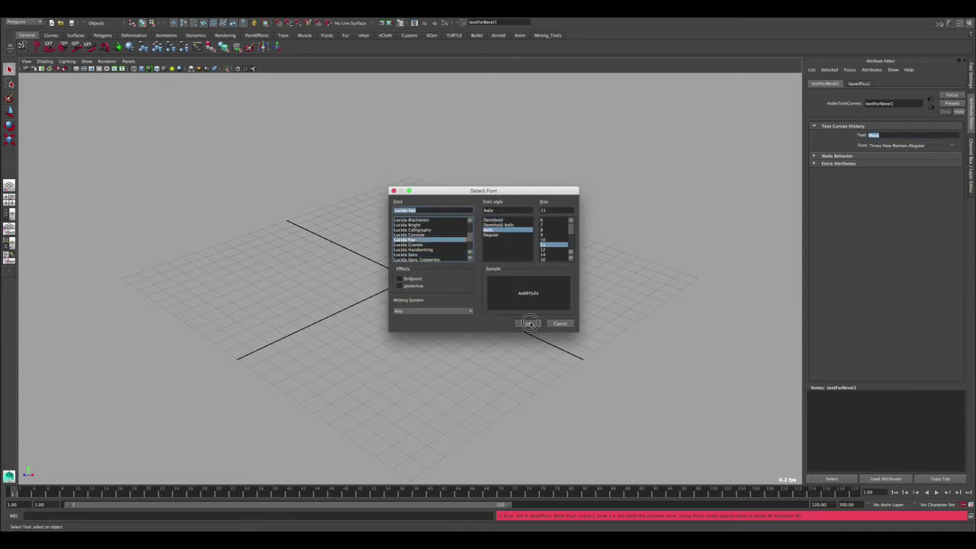
left_click(530, 324)
left_click_drag(447, 279, 422, 216, "alt")
right_click_drag(422, 215, 498, 286, "alt")
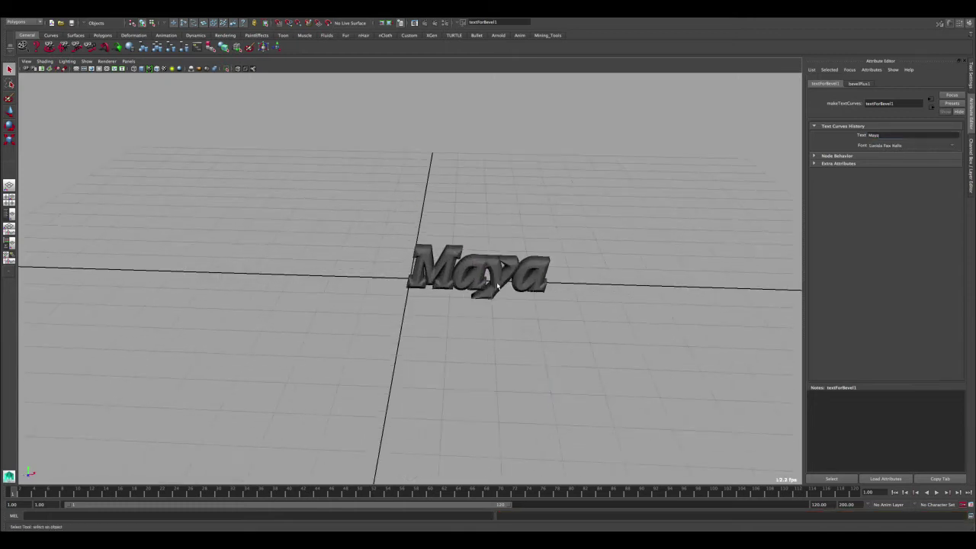
Try changing the font of the bevelled "Maya" text to Lucida Bright Demibold.
left_click(474, 294)
left_click(949, 84)
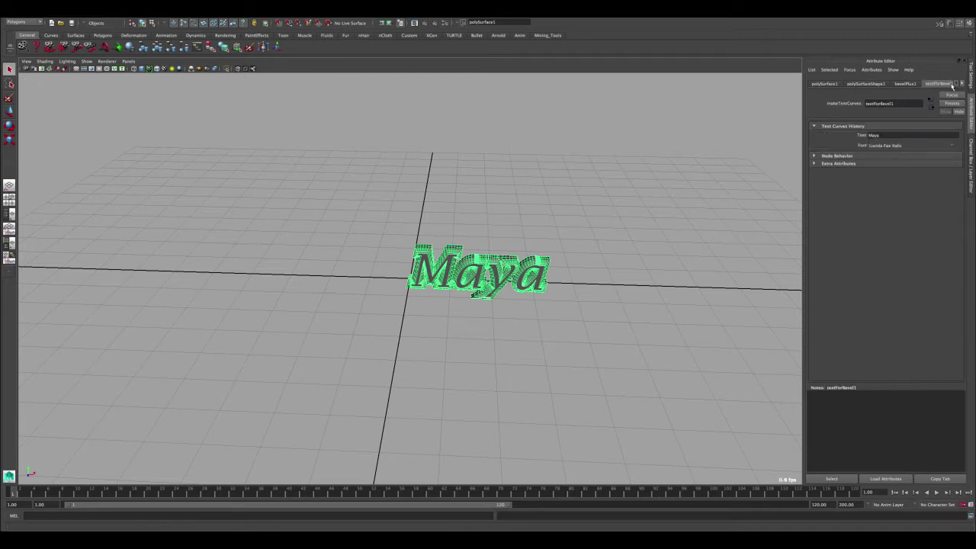
left_click(919, 135)
left_click(952, 146)
left_click(419, 235)
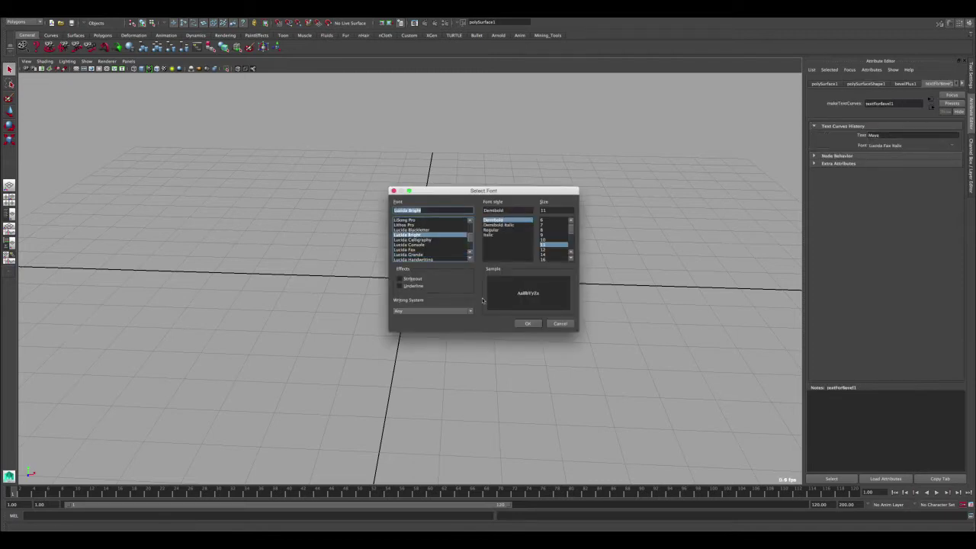
left_click(526, 324)
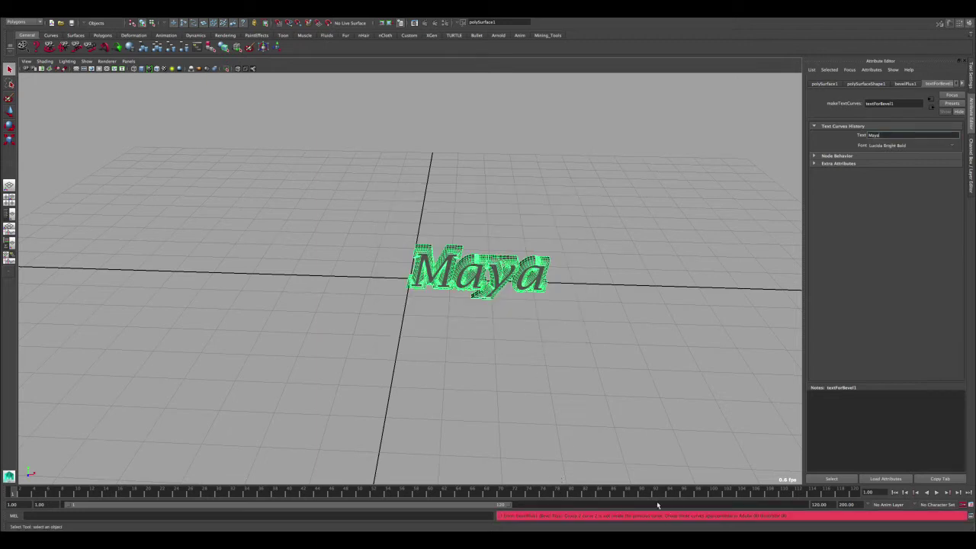
Examine the bevelled letters up close, both without and with the selection wireframe.
left_click(513, 331)
right_click_drag(450, 235, 514, 267, "alt")
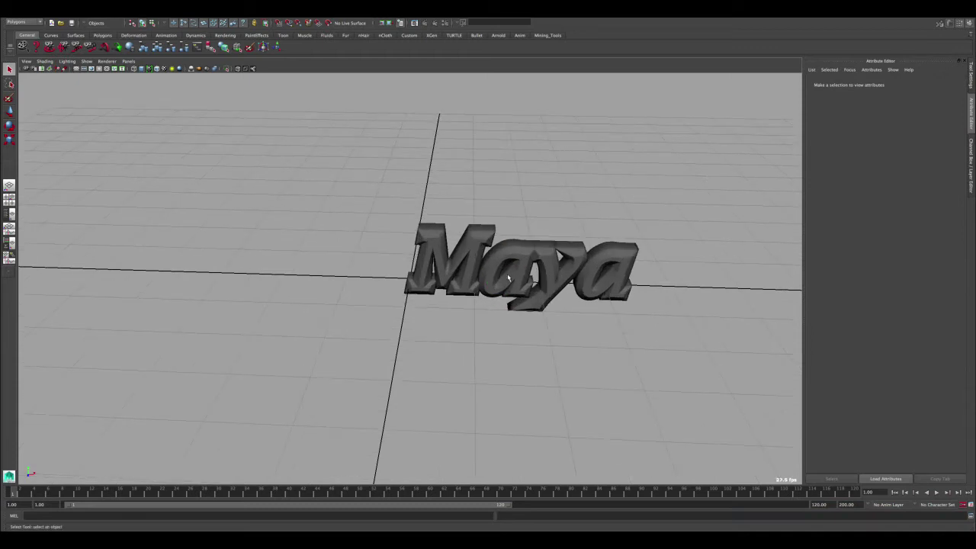
middle_click_drag(511, 271, 461, 297, "alt")
left_click_drag(460, 297, 453, 295, "alt")
left_click(409, 275)
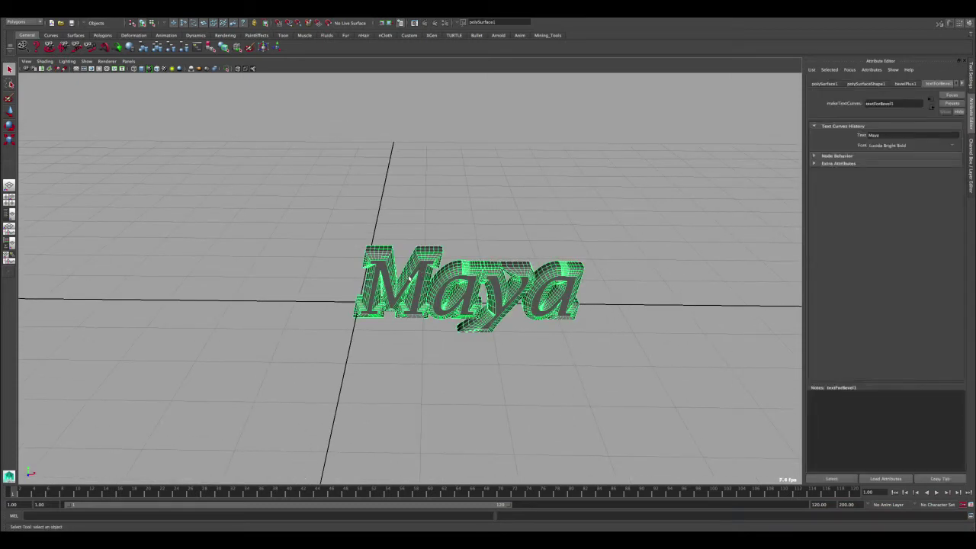
left_click(476, 233)
left_click(462, 267)
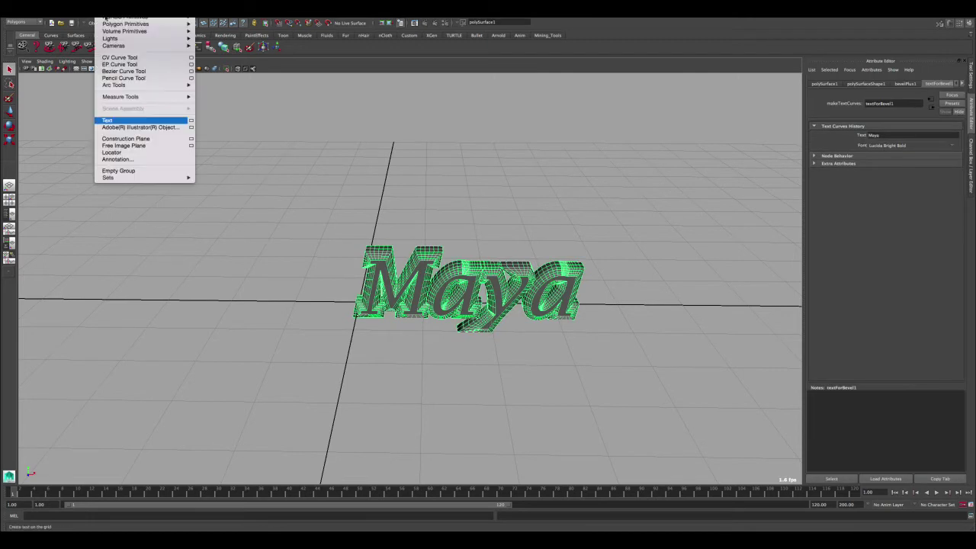
key("Escape")
left_click(109, 9)
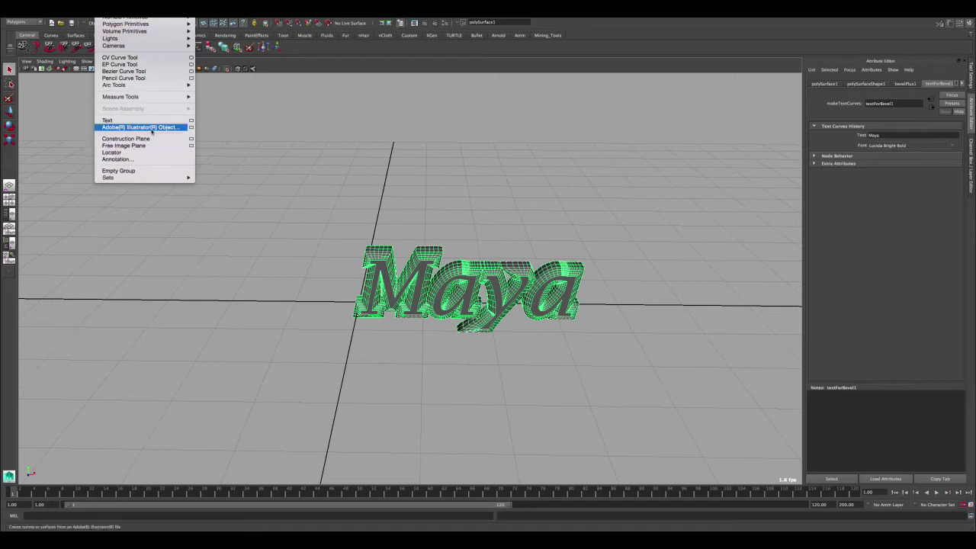
left_click(378, 214)
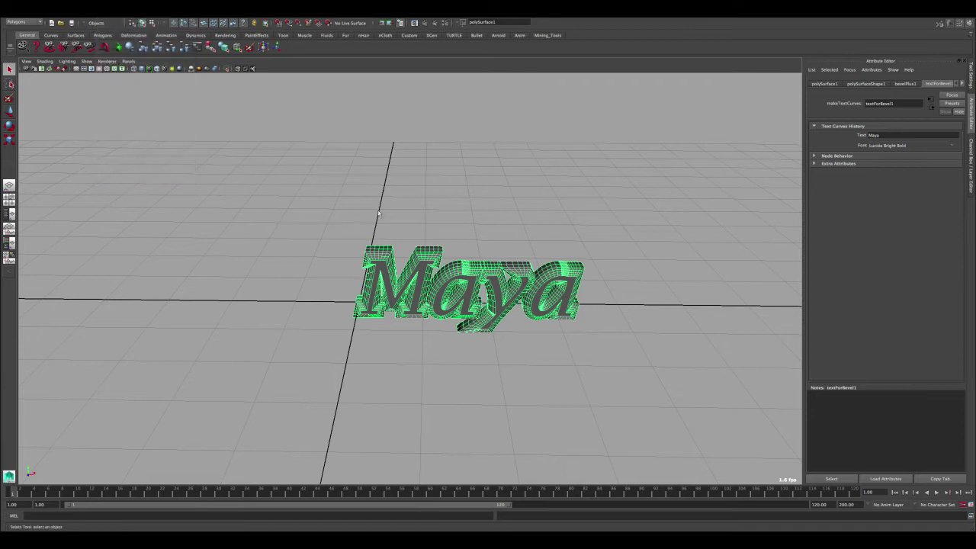
Delete the bevelled "Maya" text from the scene.
left_click(433, 263)
left_click(431, 267)
key("Delete")
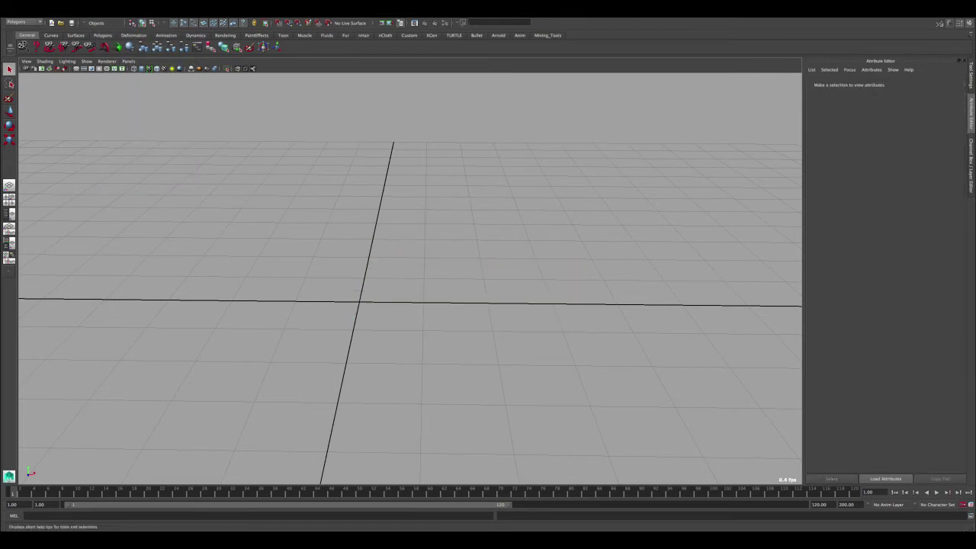
Switch to Illustrator and check each of the three "3D Models World" text lines and its font.
left_click(934, 536)
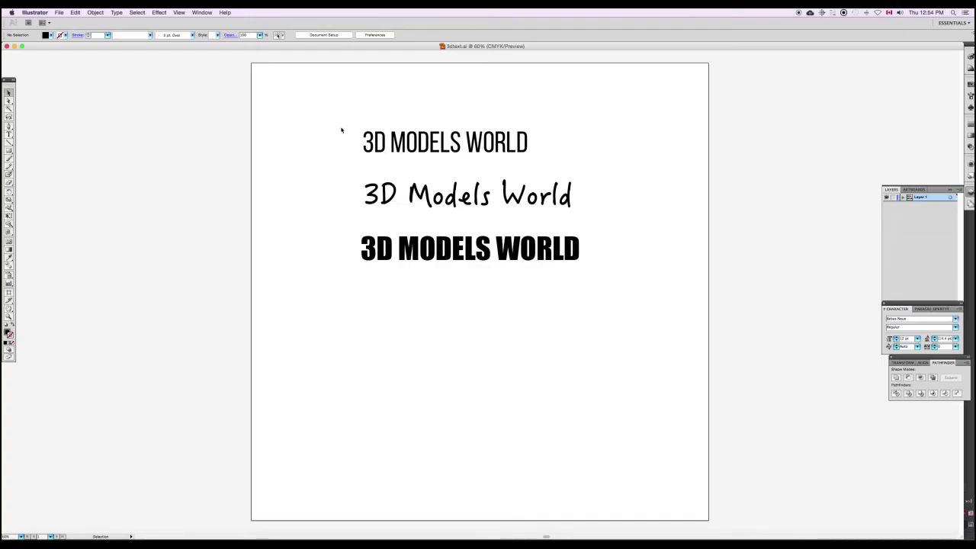
left_click(386, 145)
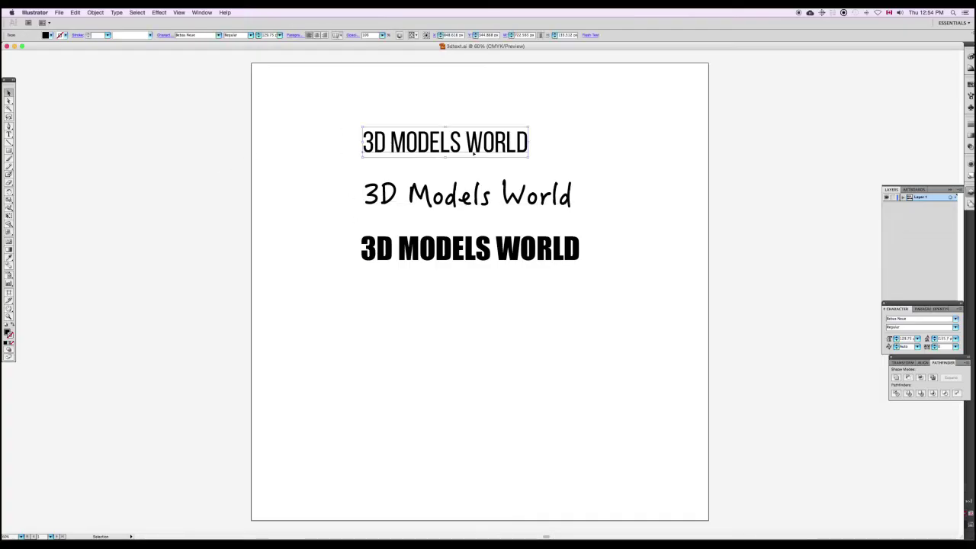
left_click(429, 198)
left_click(419, 250)
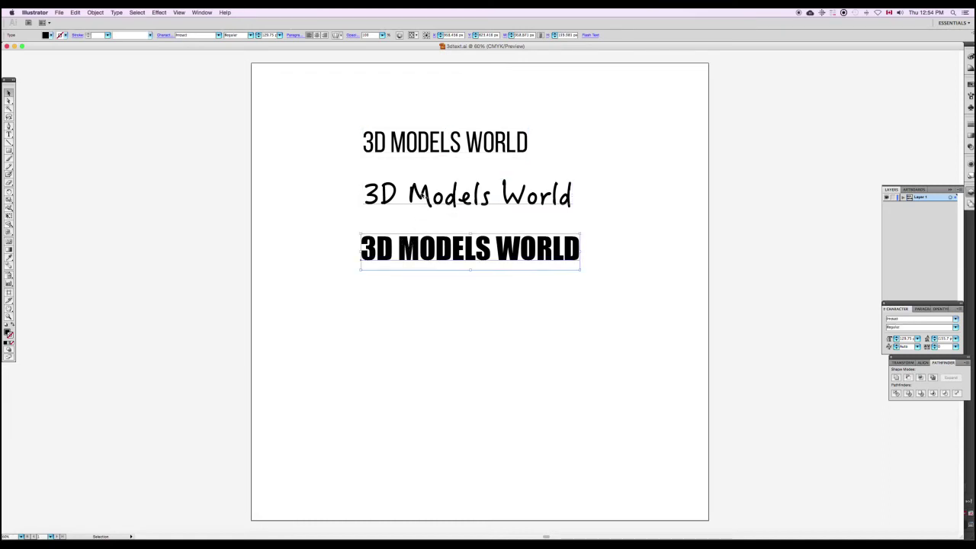
left_click(391, 191)
left_click(416, 140)
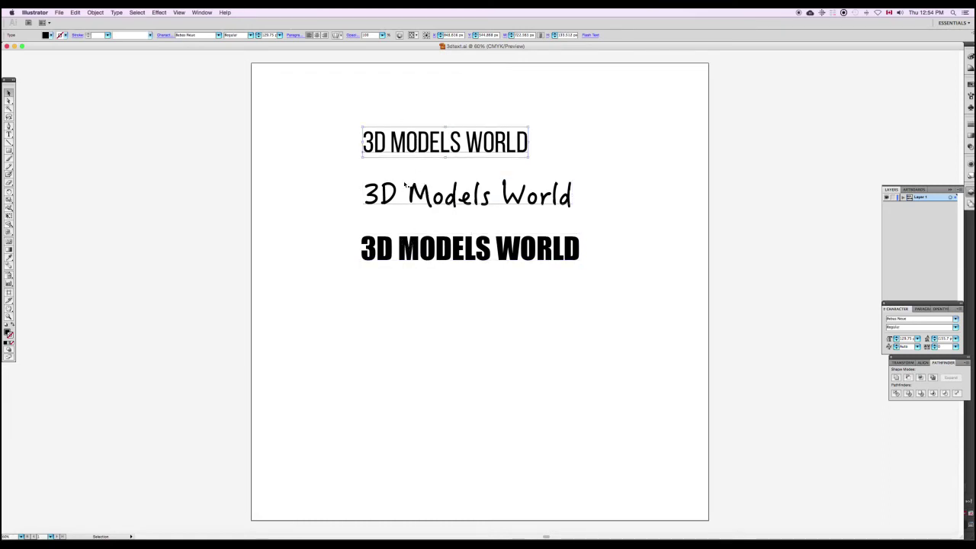
left_click(414, 195)
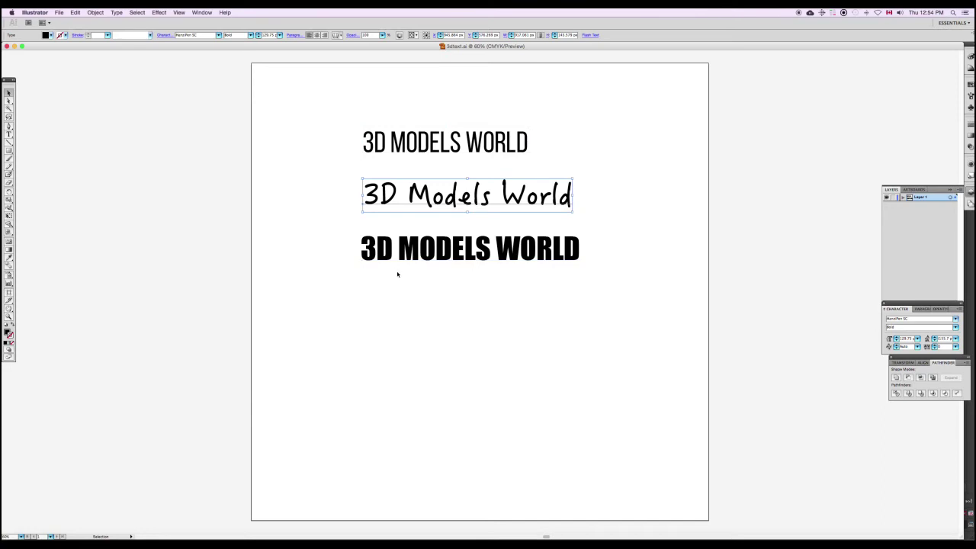
Move all three "3D Models World" text lines together slightly lower on the artboard, then select only the top line.
left_click_drag(317, 113, 590, 326)
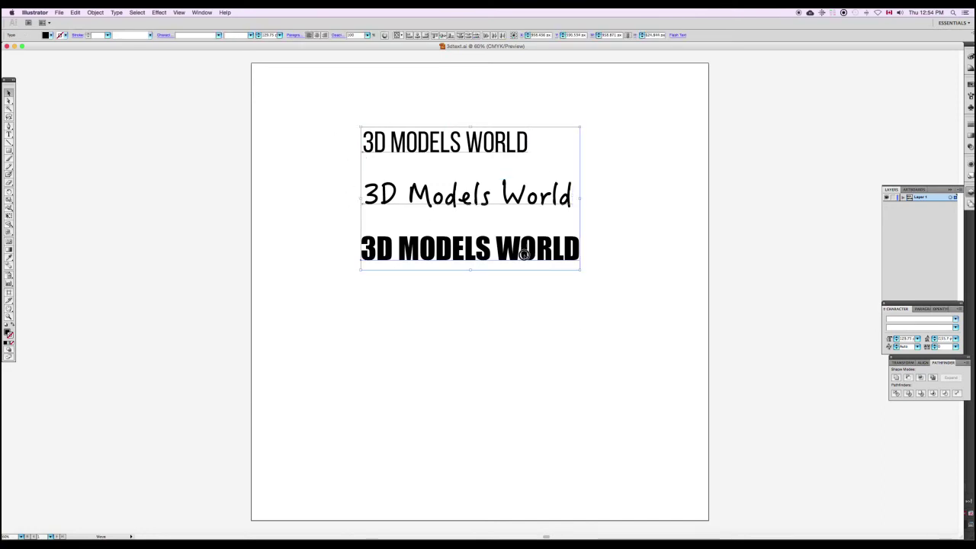
left_click_drag(527, 253, 519, 305)
left_click(481, 333)
left_click(403, 185)
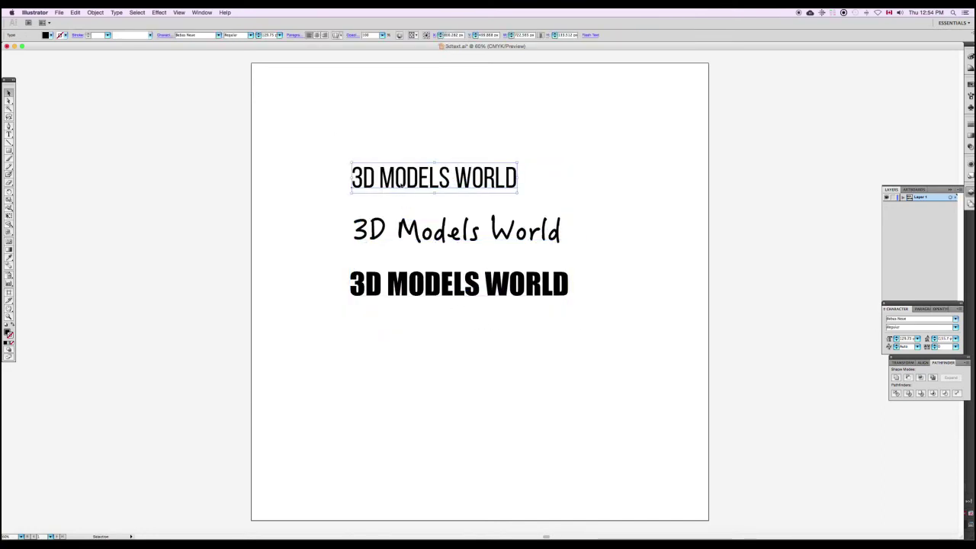
Add a new small text object reading "hello" on the artboard below the three "3D Models World" lines.
left_click(274, 201)
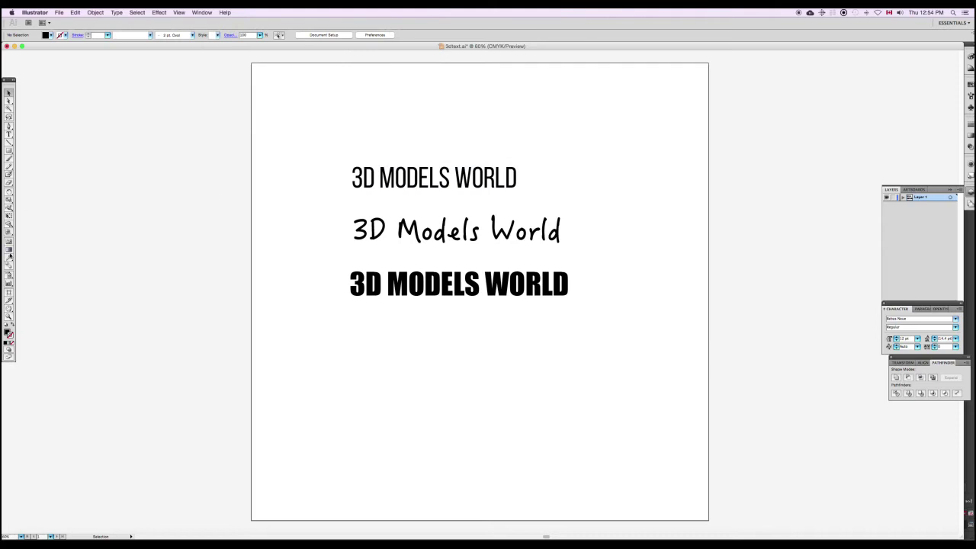
left_click(10, 135)
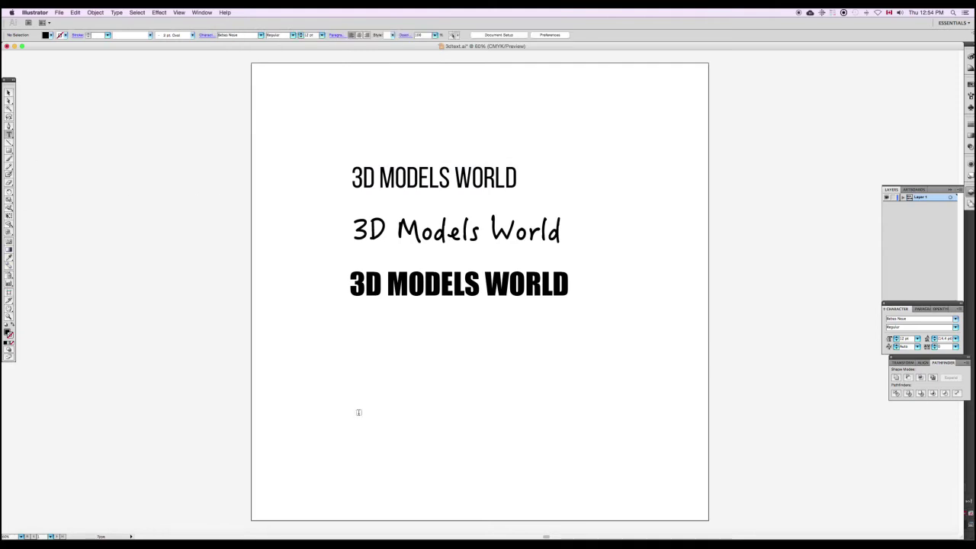
left_click(386, 384)
type("he")
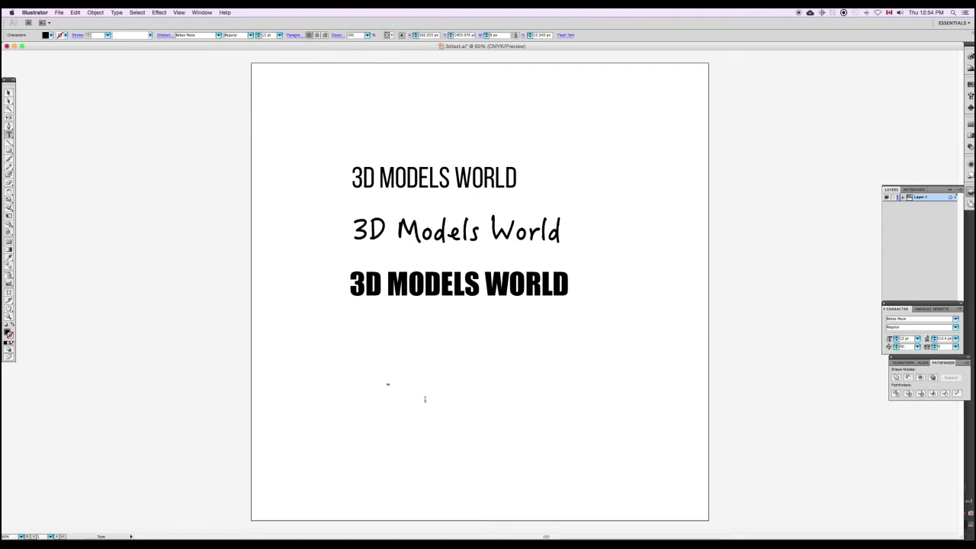
type("llo")
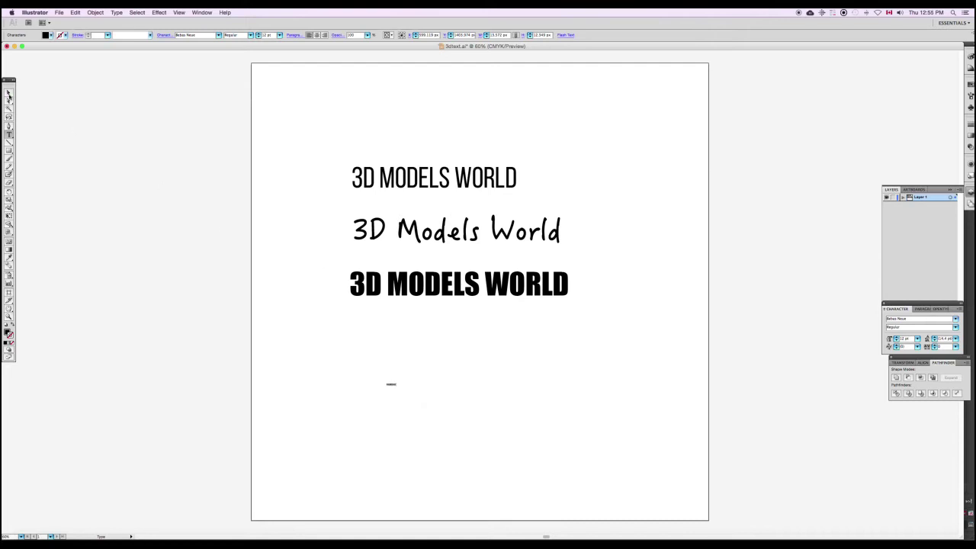
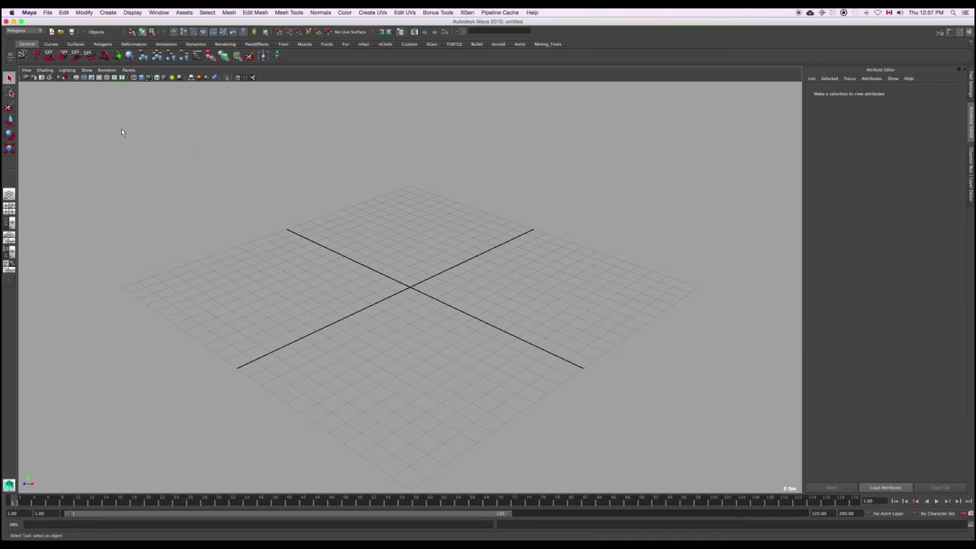
Switch to Maya and import the first Illustrator text as a bevelled object, with the import options reset to their defaults.
left_click(106, 13)
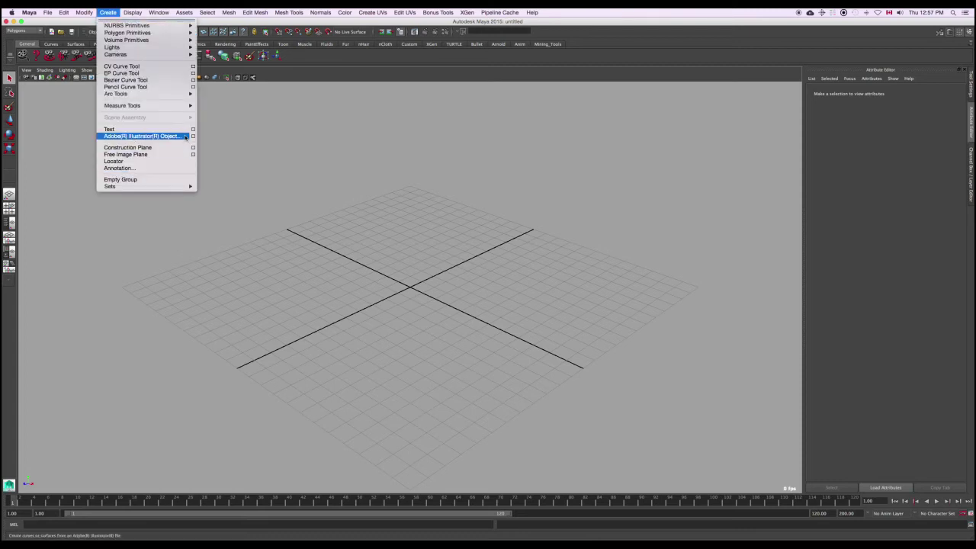
left_click(193, 136)
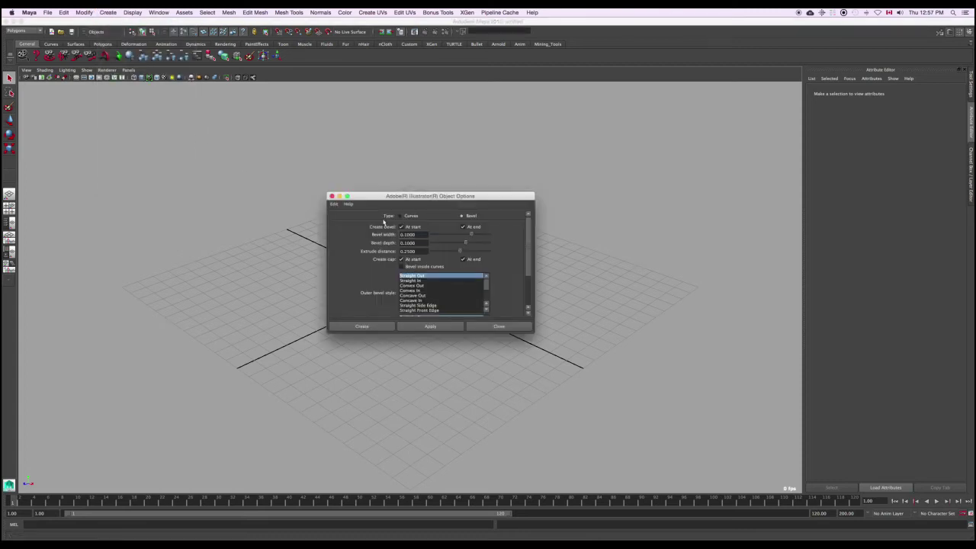
left_click(334, 203)
left_click(339, 219)
left_click_drag(528, 241, 525, 220)
left_click(362, 326)
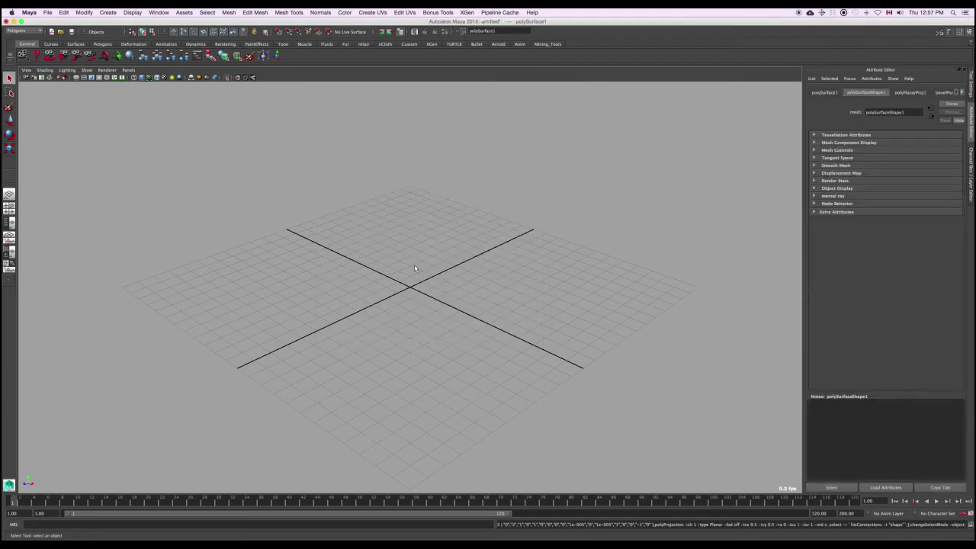
Center the pivot of the imported narrow "3D MODELS WORLD" text and move it to the grid origin.
right_click_drag(435, 303, 293, 227, "alt")
right_click_drag(424, 285, 312, 236, "alt")
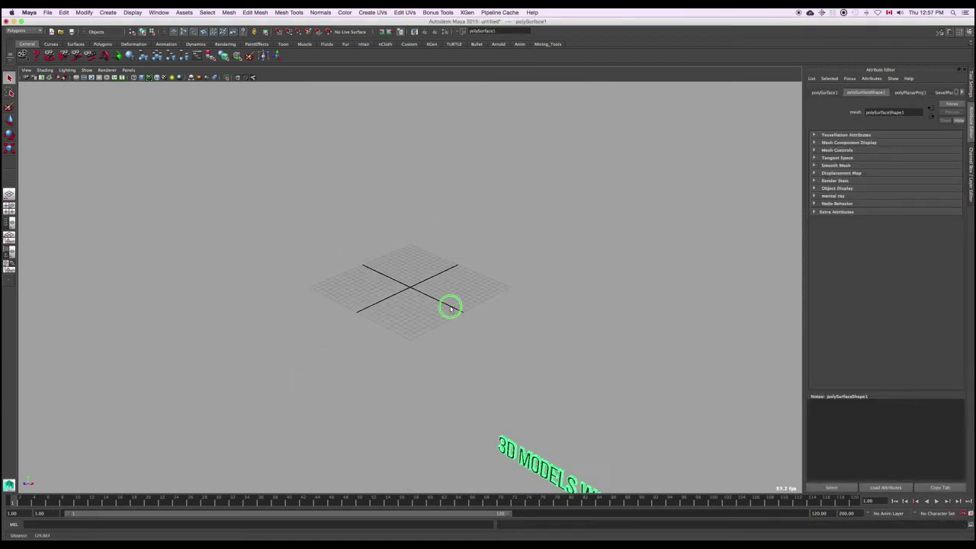
right_click_drag(450, 306, 396, 282, "alt")
left_click_drag(417, 287, 451, 285, "alt")
left_click(481, 340)
left_click_drag(519, 391, 589, 424)
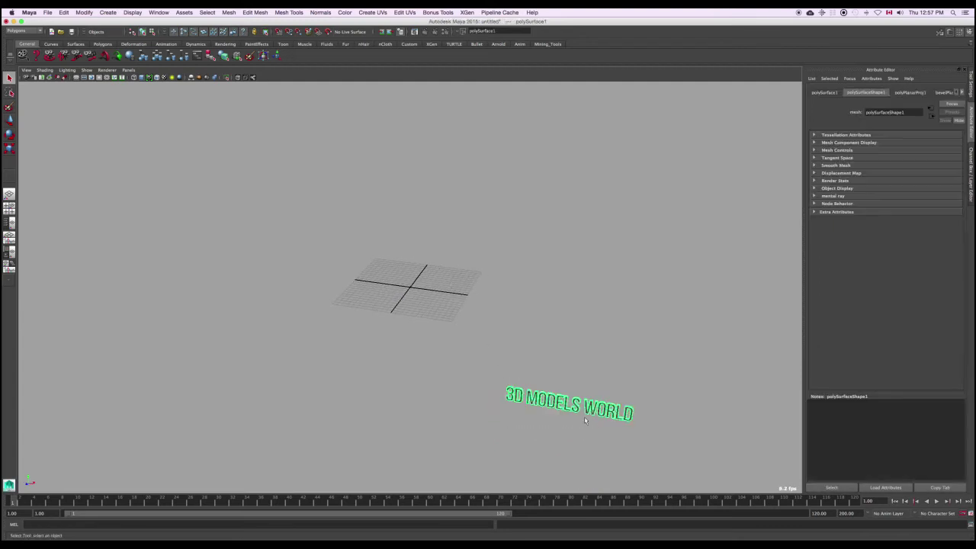
key("w")
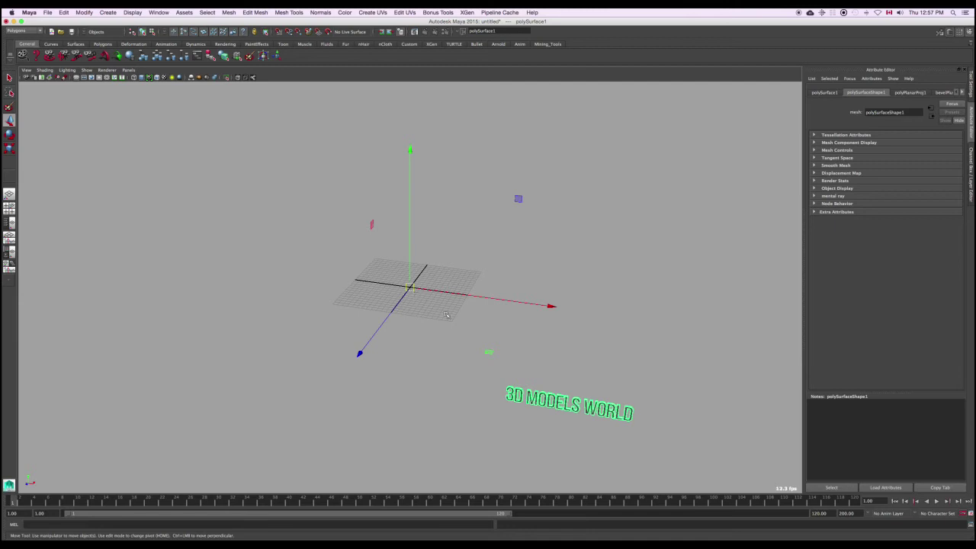
left_click(518, 389)
left_click(522, 394)
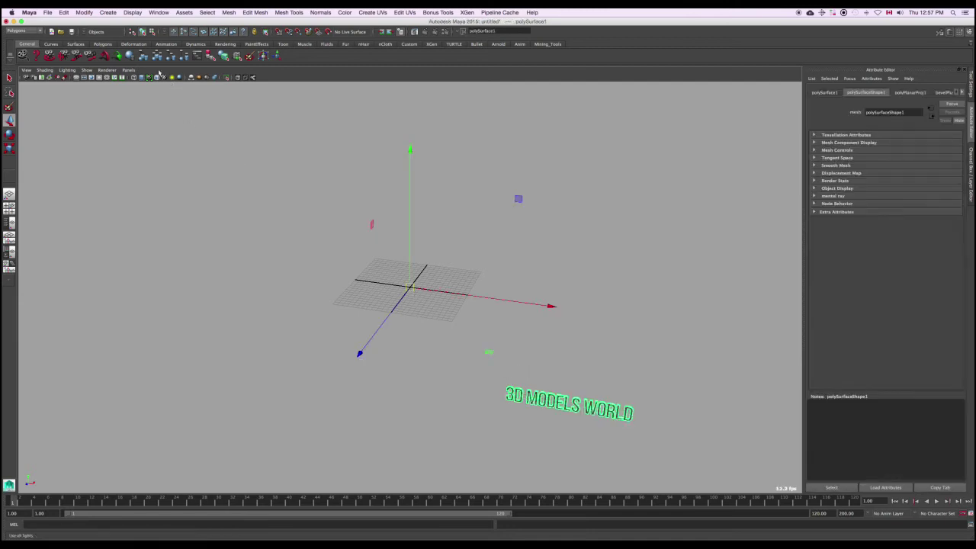
left_click(84, 12)
left_click(95, 93)
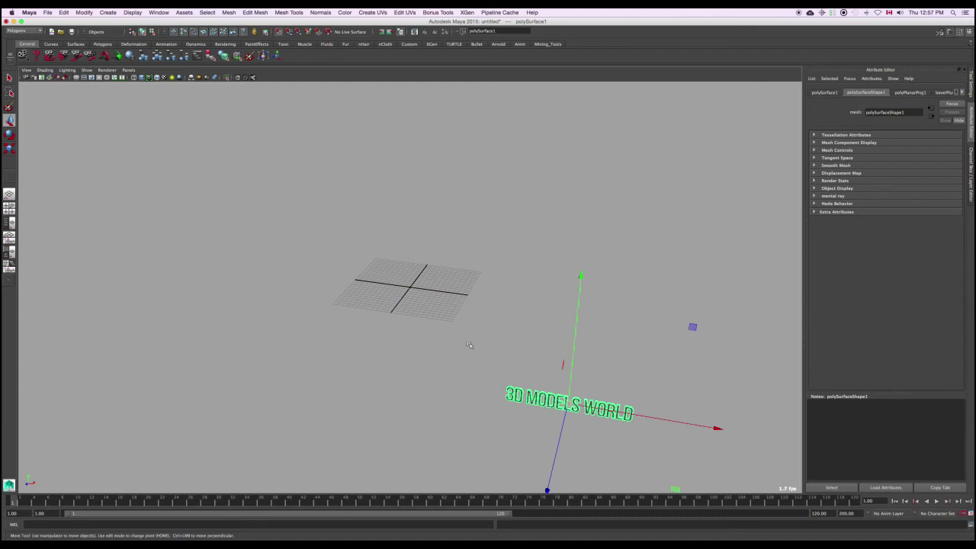
left_click_drag(562, 402, 406, 262)
Move the narrow text back along the Z axis to the rear edge of the grid and deselect it.
scroll(417, 223, "up", 6)
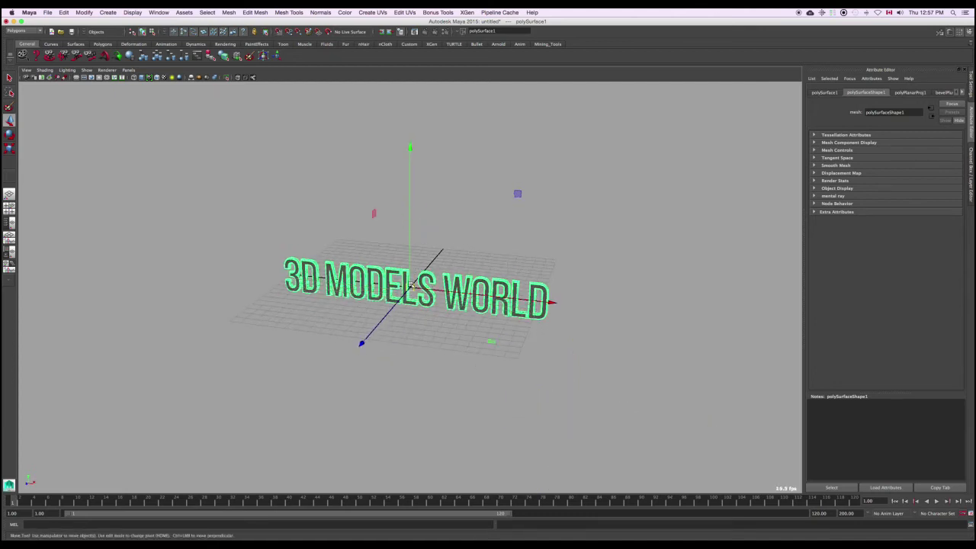
left_click_drag(361, 344, 408, 289)
left_click_drag(445, 252, 444, 251, "alt")
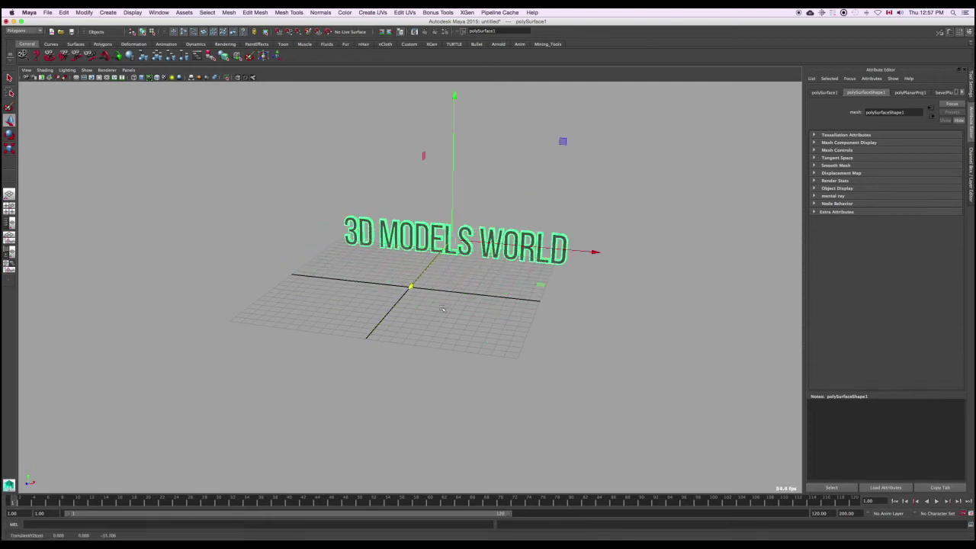
left_click(418, 300)
Import the handwritten-style "3D Models World" Illustrator text as a bevelled object and center its pivot.
left_click(107, 12)
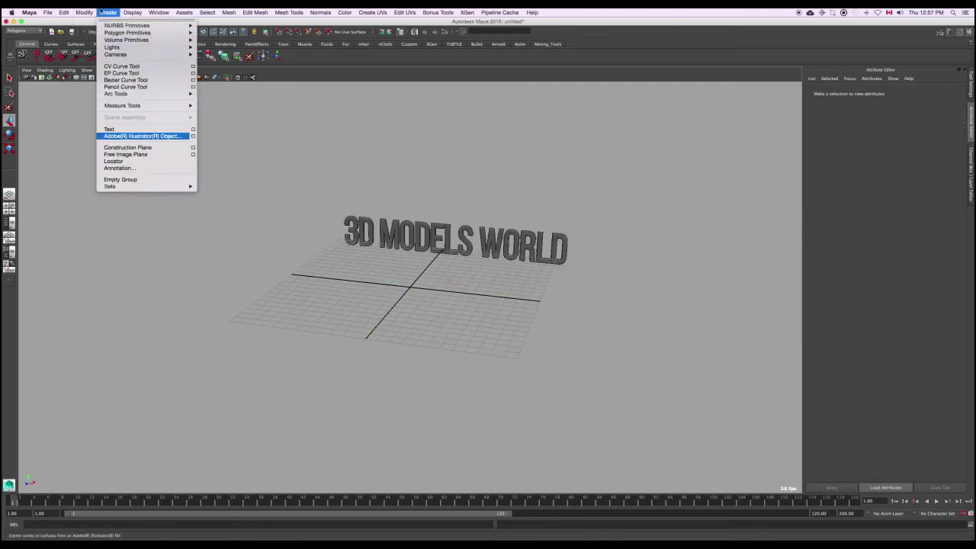
left_click(138, 136)
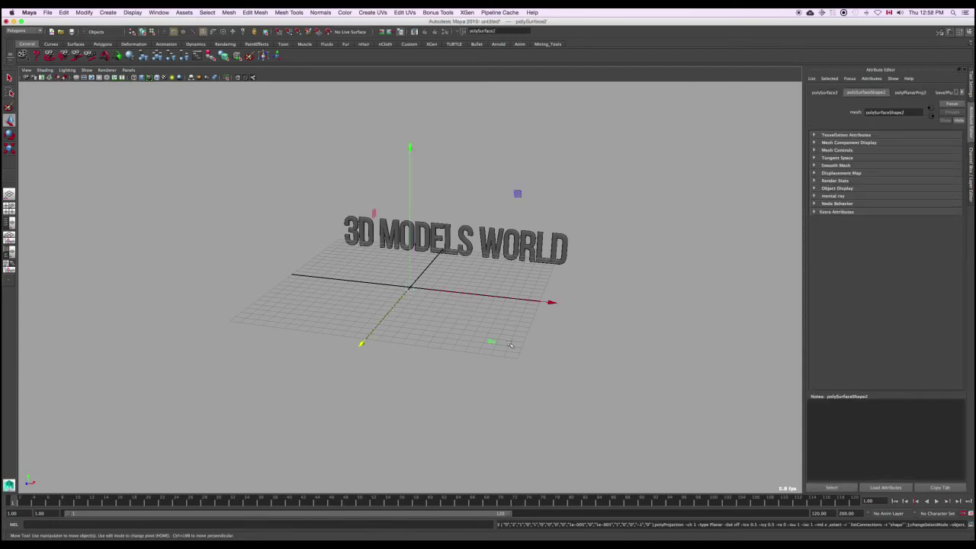
scroll(322, 251, "down", 5)
left_click_drag(322, 251, 423, 253, "alt")
left_click(486, 377)
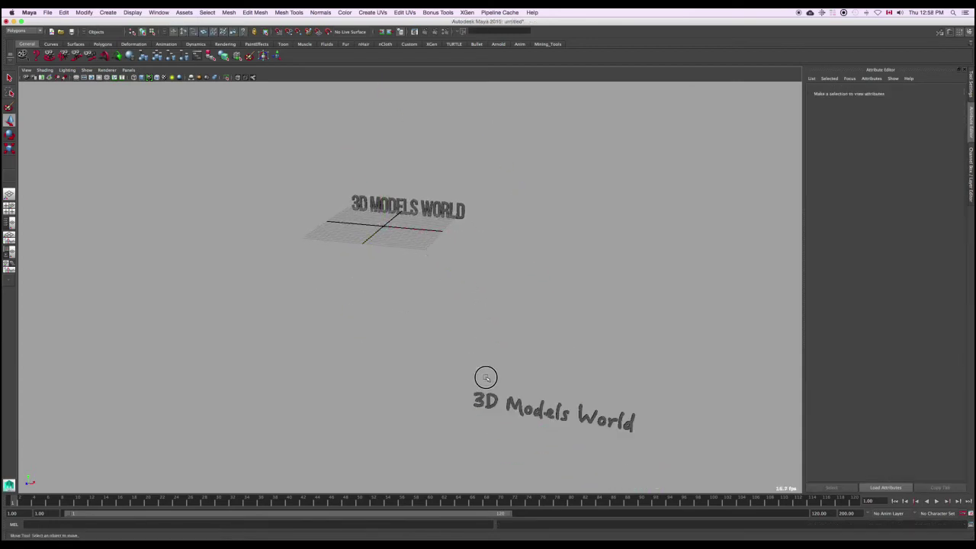
left_click(509, 404)
left_click(84, 12)
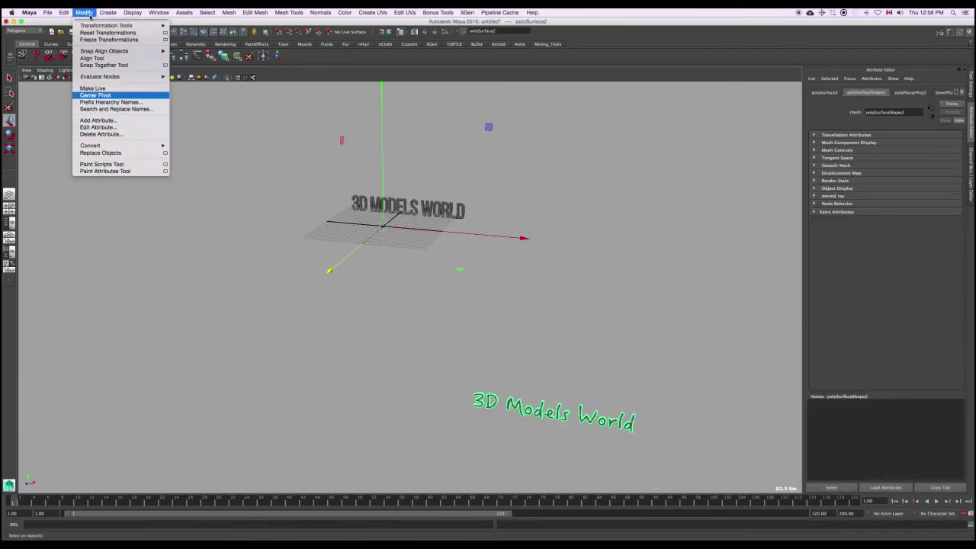
left_click(95, 95)
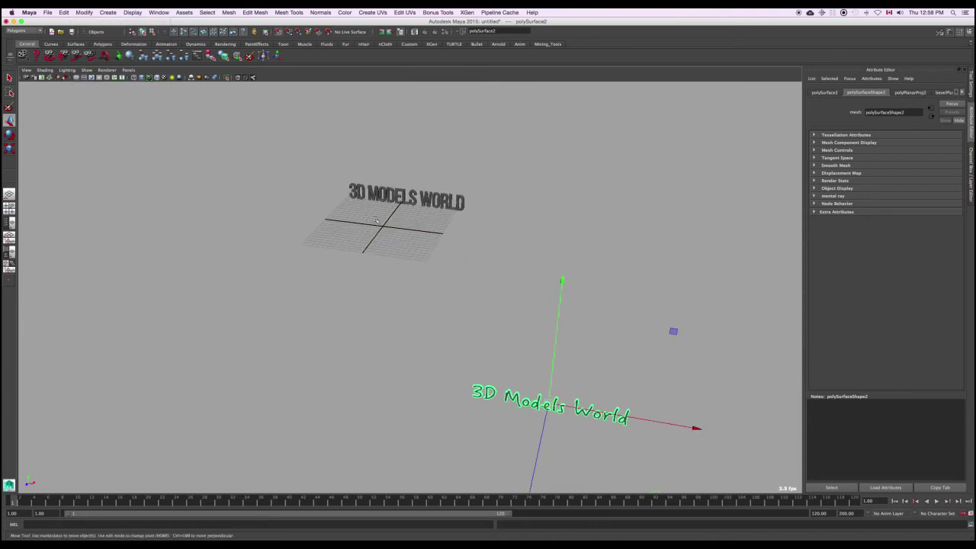
Move the handwritten text to the grid origin, then pull it forward along Z in front of the grid.
middle_click_drag(388, 226, 381, 231)
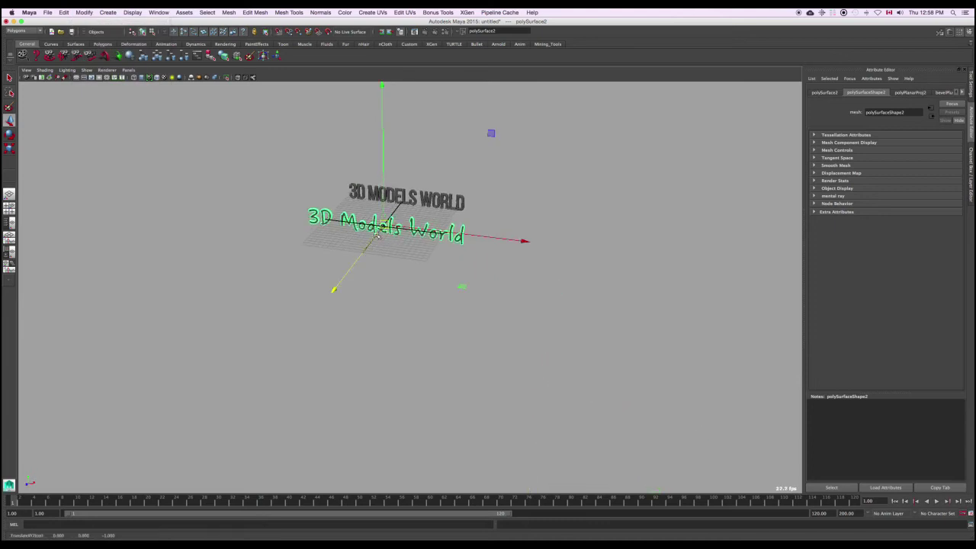
left_click_drag(375, 236, 329, 318)
left_click(252, 138)
Import the bold "3D MODELS WORLD" Illustrator text as a bevelled object and center its pivot.
left_click(108, 13)
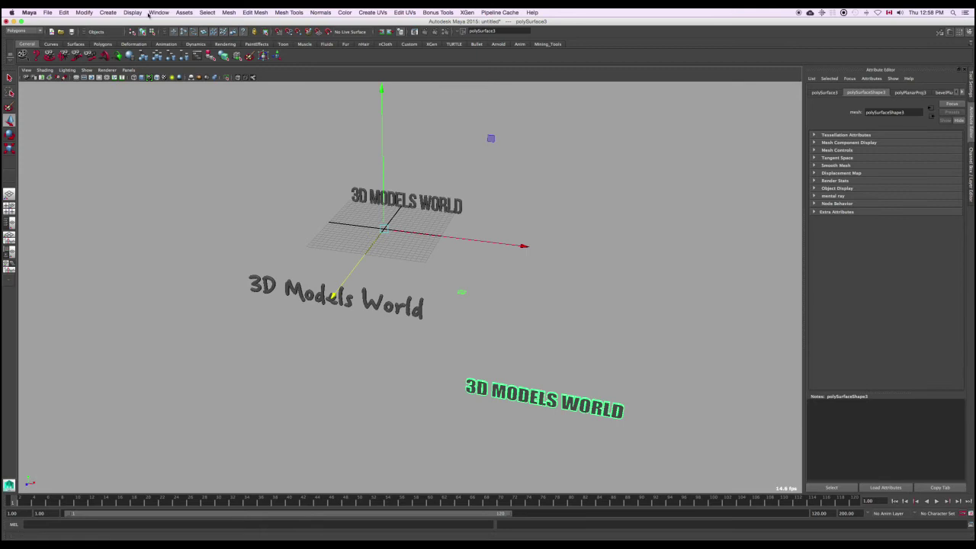
left_click(84, 12)
left_click(104, 96)
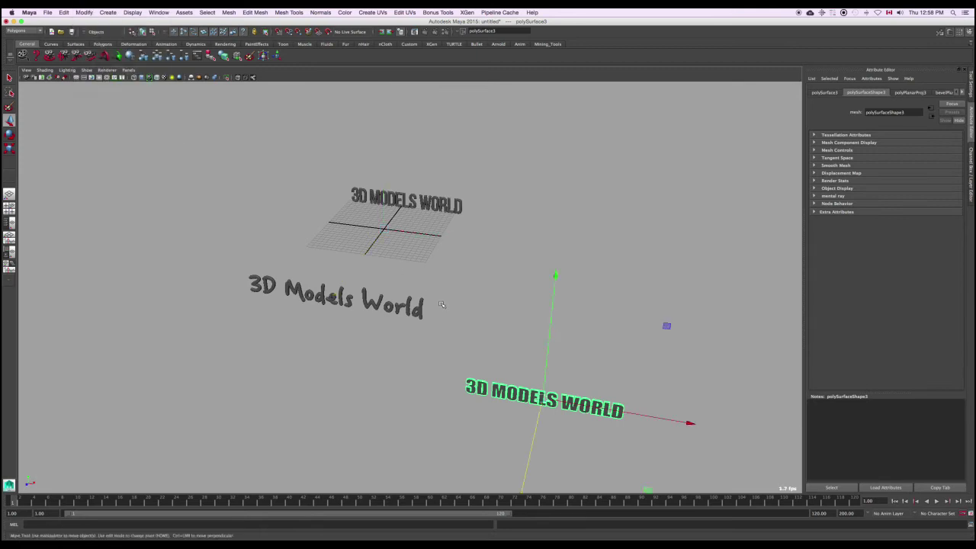
Snap the bold text to the grid origin.
key("x")
middle_click_drag(386, 233, 386, 228)
right_click_drag(396, 238, 437, 340, "alt")
left_click_drag(438, 340, 456, 319, "alt")
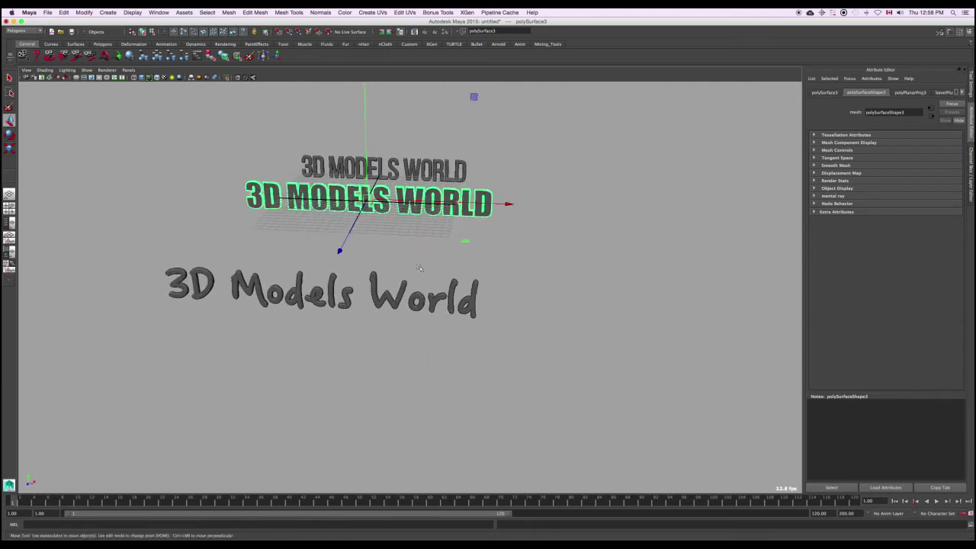
Snap the handwritten text back to the grid origin and slide it along X to the right of the bold text.
left_click(418, 266)
left_click(385, 291)
middle_click_drag(374, 282, 394, 319, "alt")
left_click(340, 349)
key("x")
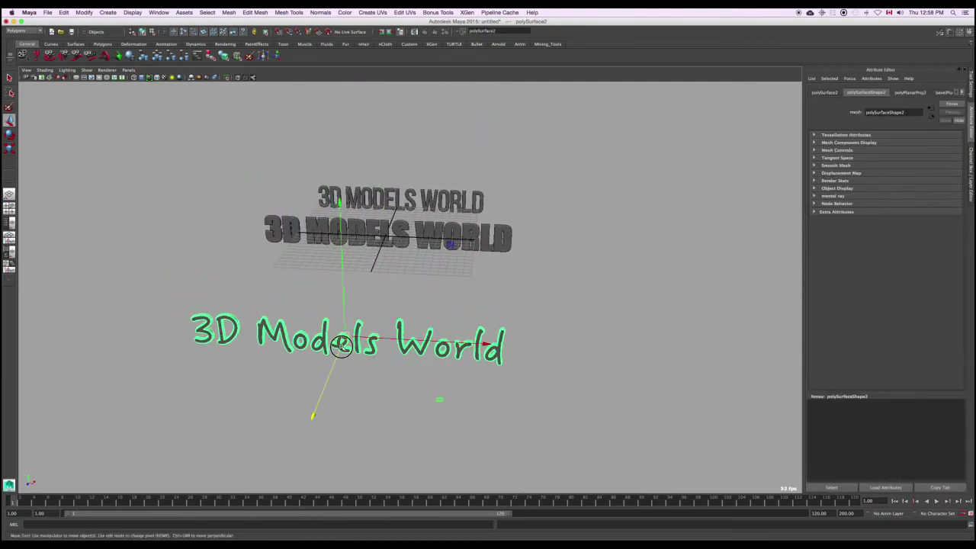
middle_click_drag(380, 246, 389, 228)
left_click_drag(429, 217, 684, 213)
Slide the narrow text along X to the left of the bold text, then select the bold text.
left_click(428, 199)
left_click_drag(428, 200, 192, 183)
left_click(361, 178)
middle_click_drag(361, 178, 389, 229, "alt")
left_click_drag(389, 229, 406, 239, "alt")
left_click(391, 273)
key("q")
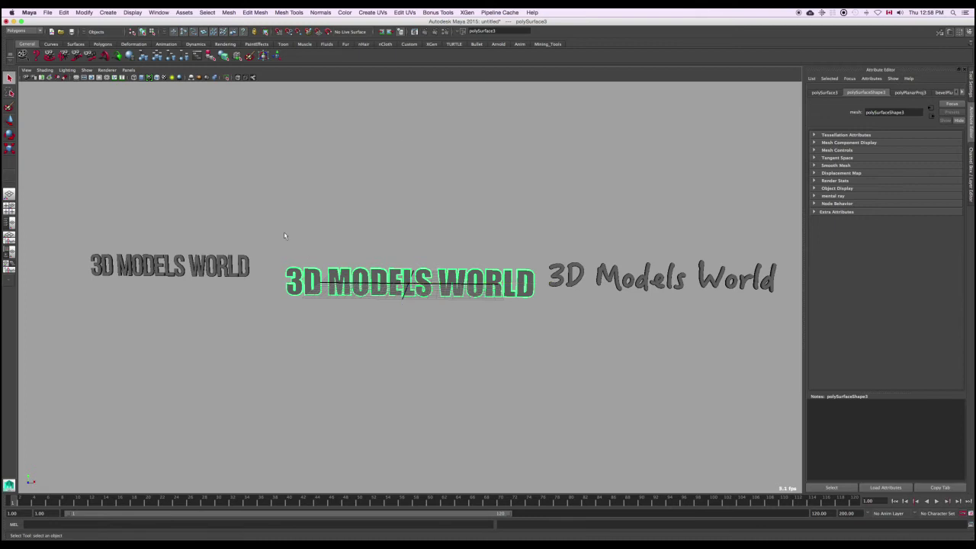
Examine the bevelled edges and wireframe of the bold text up close, then all three texts side by side.
left_click_drag(346, 282, 289, 305, "alt")
middle_click_drag(289, 305, 449, 288, "alt")
right_click_drag(200, 286, 279, 288, "alt")
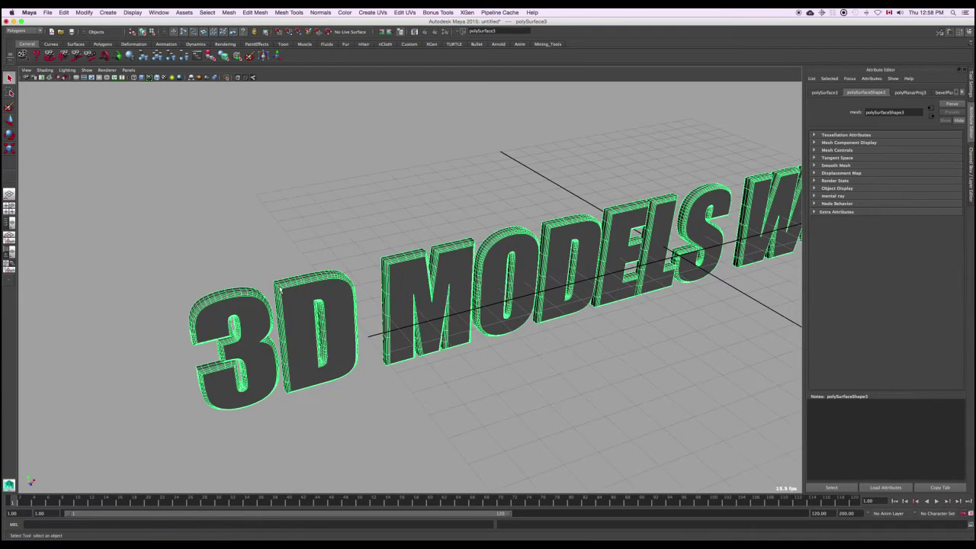
left_click_drag(417, 332, 259, 305, "alt")
right_click_drag(334, 275, 198, 236, "alt")
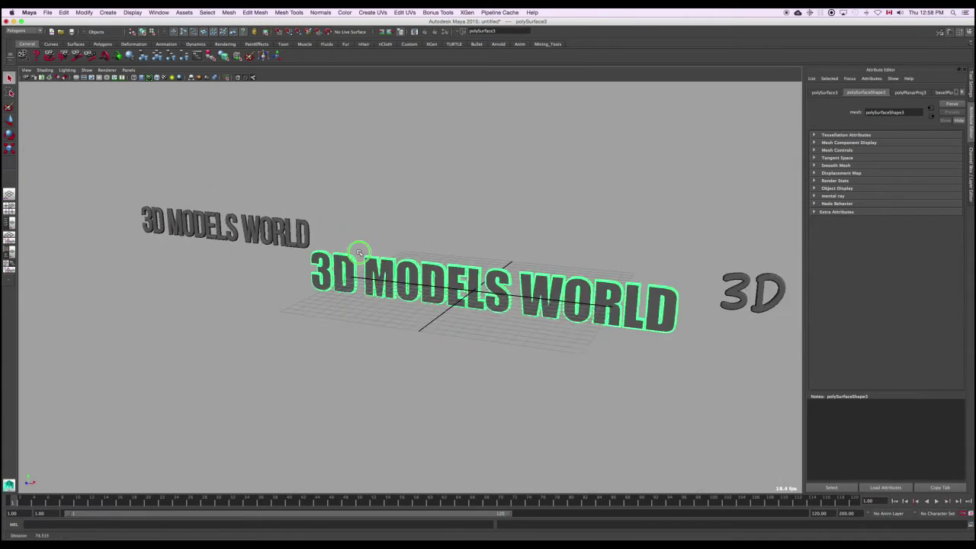
right_click_drag(359, 252, 317, 216, "alt")
left_click_drag(318, 217, 374, 239, "alt")
right_click_drag(375, 239, 336, 214, "alt")
middle_click_drag(376, 250, 310, 257, "alt")
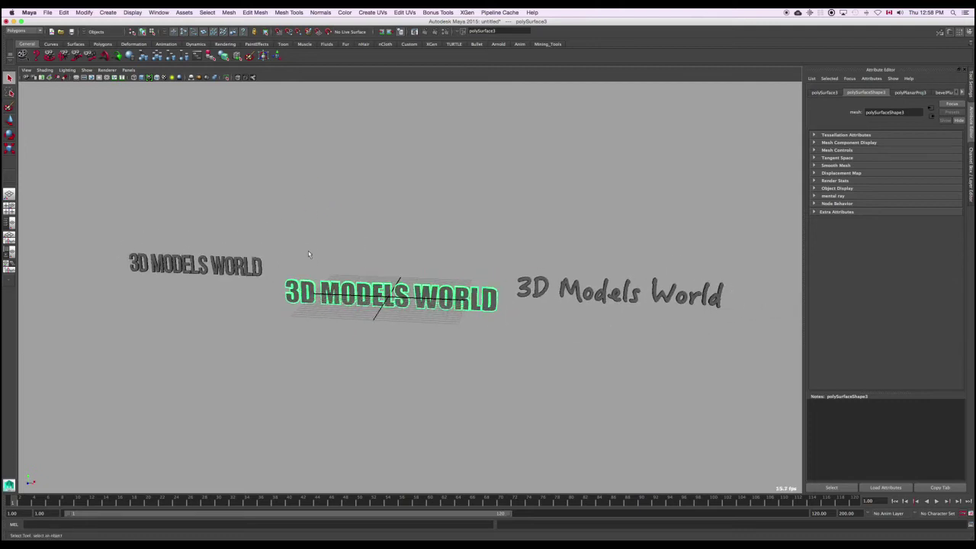
right_click_drag(309, 257, 250, 272, "alt")
Select all three texts and set the Width of their bevelPlus input to 0.2.
left_click(262, 238)
left_click_drag(255, 246, 569, 339)
key("ctrl+a")
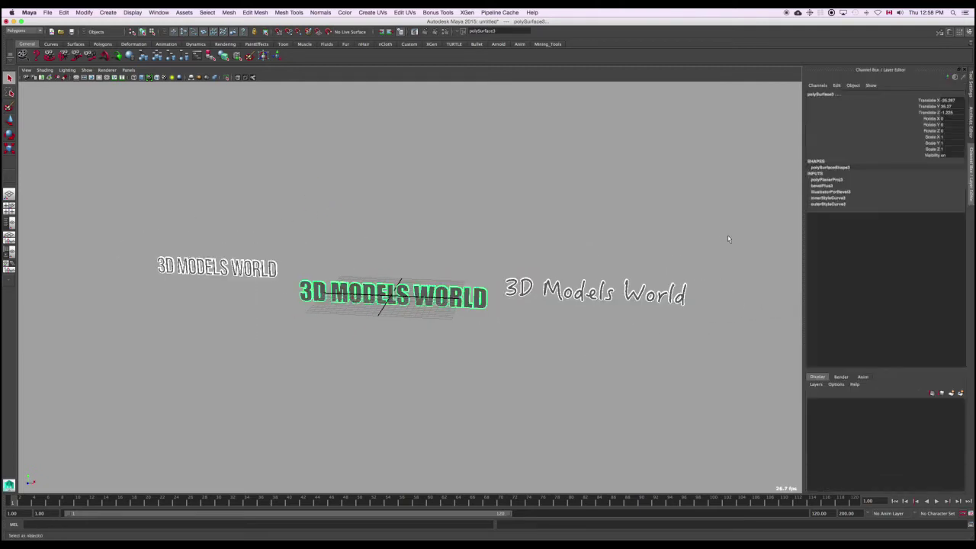
left_click(859, 186)
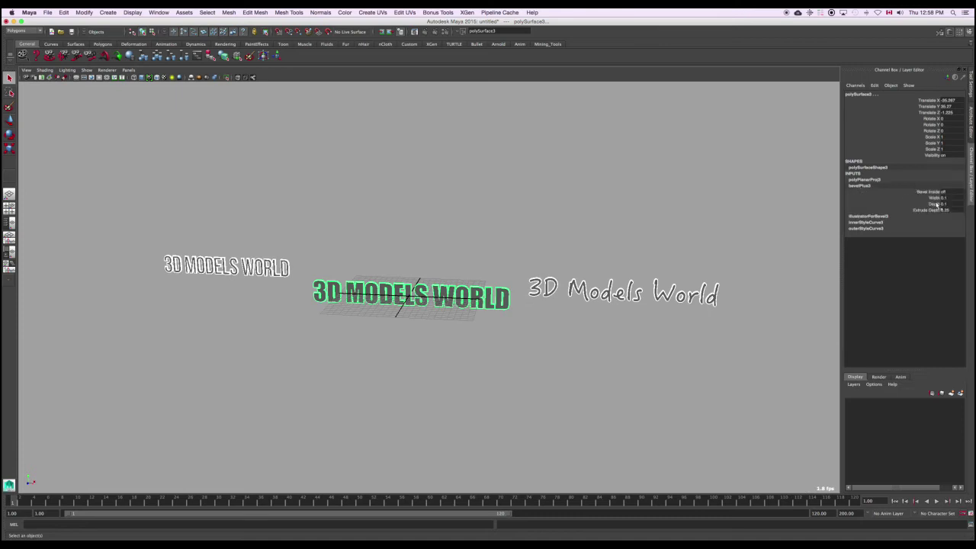
left_click(936, 198)
right_click_drag(601, 193, 648, 220, "alt")
middle_click_drag(648, 220, 431, 215, "alt")
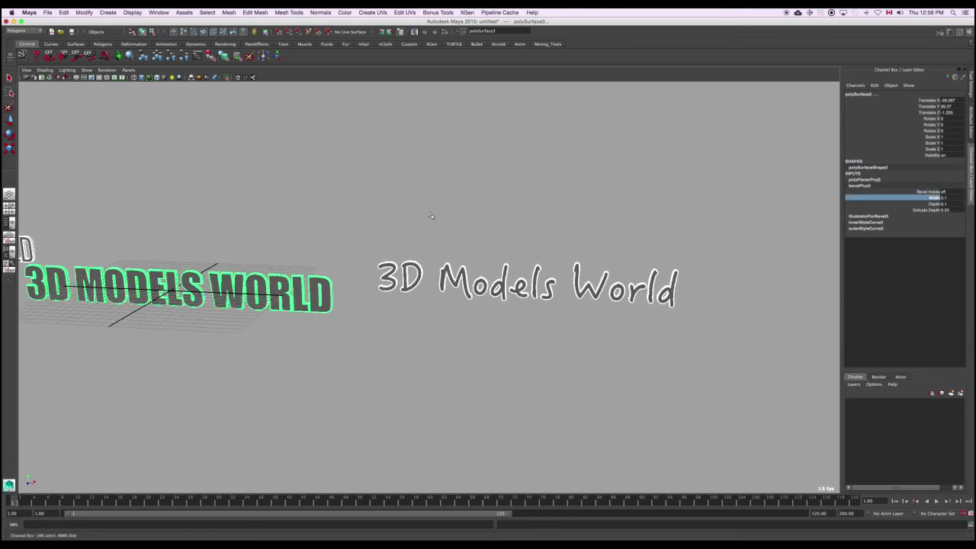
right_click_drag(474, 195, 499, 217, "alt")
mouse_move(501, 212)
middle_mouse_down()
mouse_move(518, 207)
mouse_move(509, 205)
middle_mouse_up()
Set the bevel Depth of all three texts to 0.4, then select only the handwritten text.
left_click(863, 204)
right_click_drag(490, 223, 248, 192, "alt")
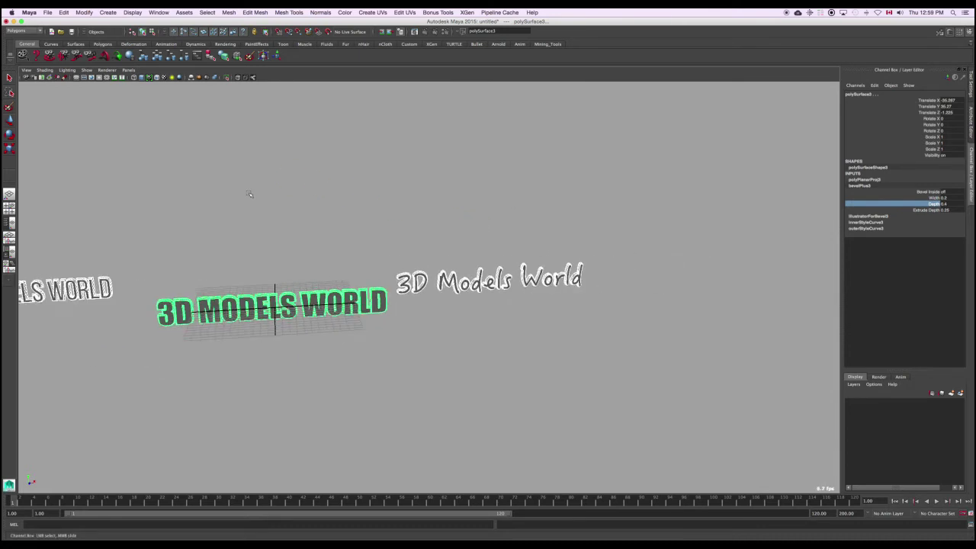
middle_click_drag(248, 191, 328, 207, "alt")
left_click_drag(328, 207, 297, 200, "alt")
right_click_drag(297, 200, 264, 189, "alt")
left_click(323, 242)
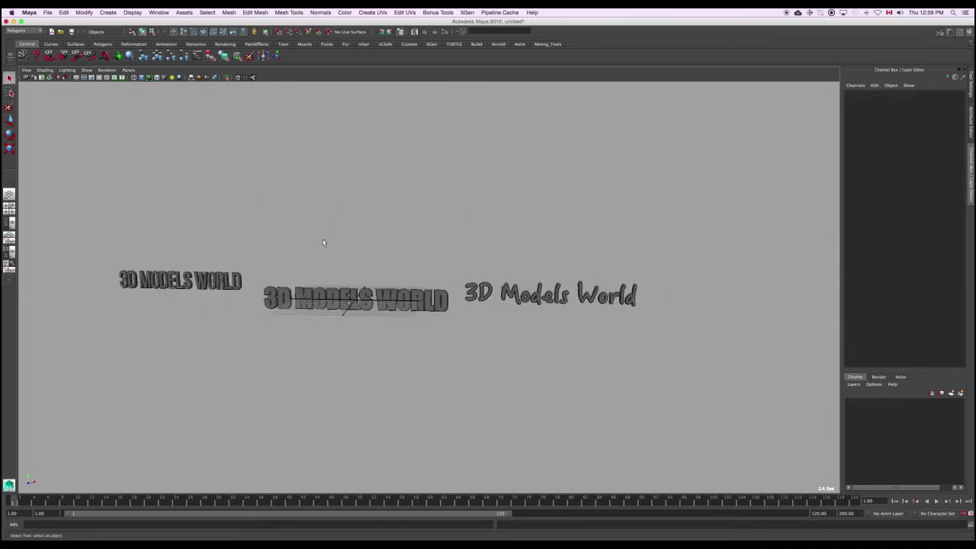
left_click(522, 305)
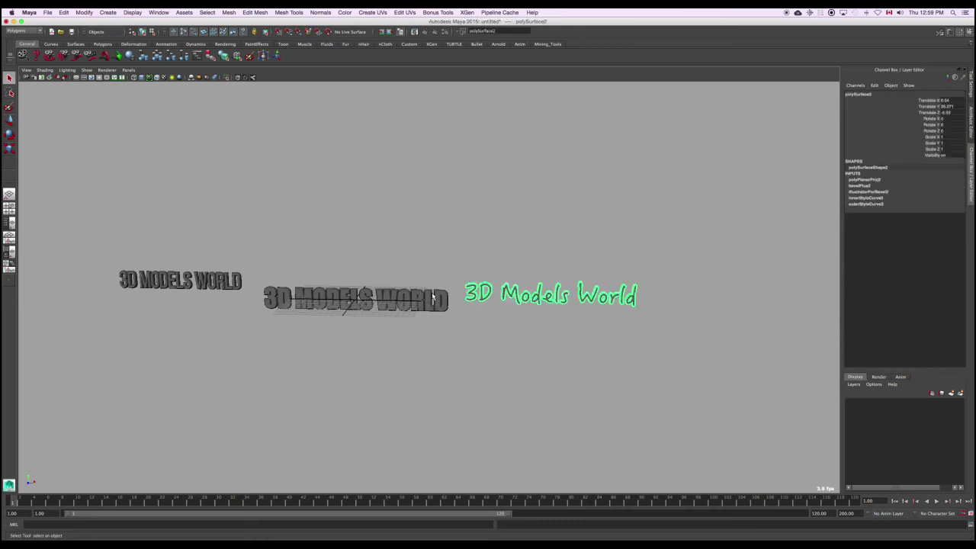
Select the bold text, inspect its illustratorForBevel node's file attributes, and clear the selection.
left_click(345, 296)
key("ctrl+a")
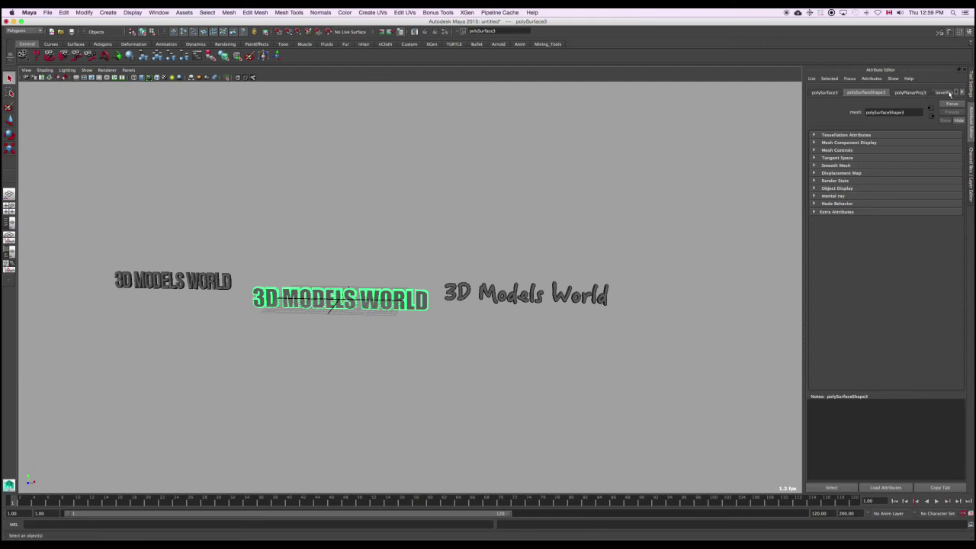
left_click(962, 92)
left_click(962, 92)
left_click(915, 93)
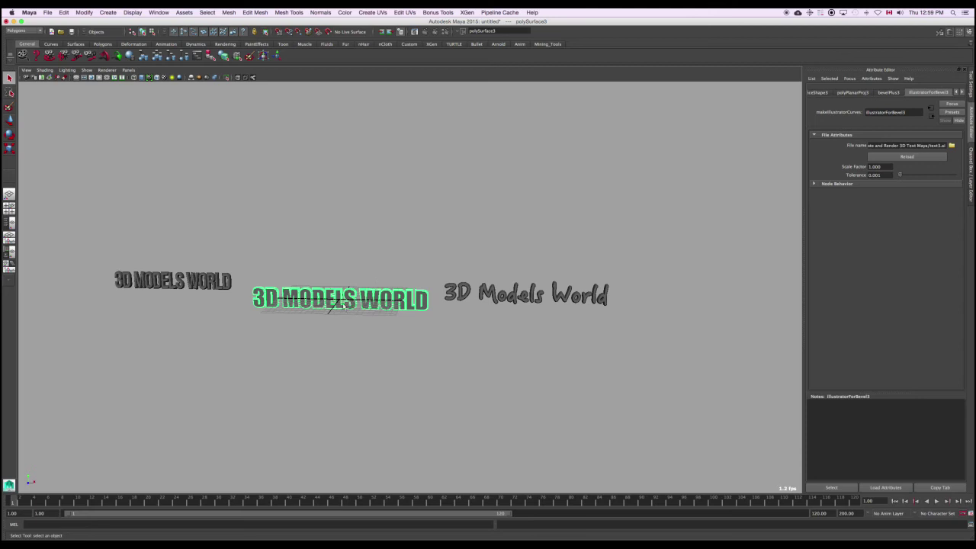
left_click(388, 241)
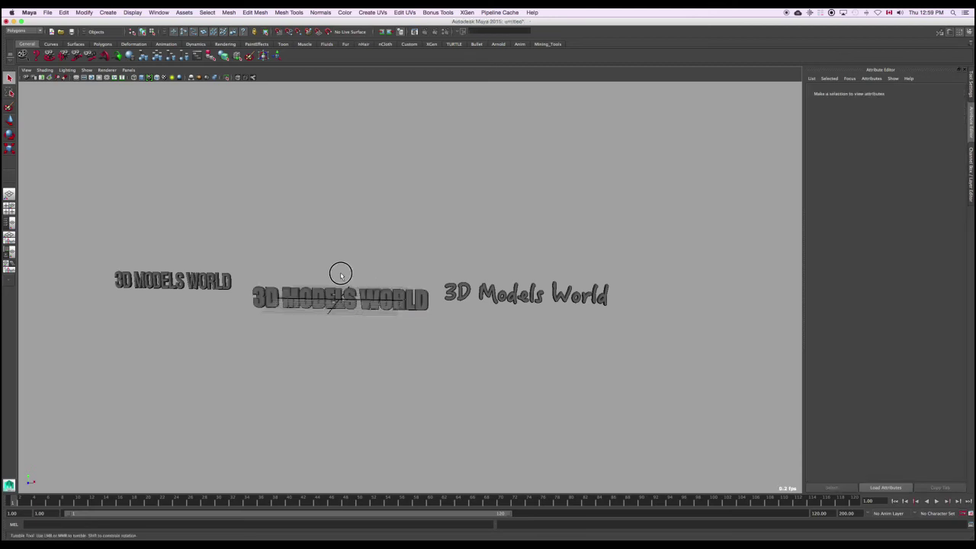
left_click_drag(340, 275, 348, 276, "alt")
Select the bold text and delete its construction history.
left_click(330, 306)
key("ctrl+a")
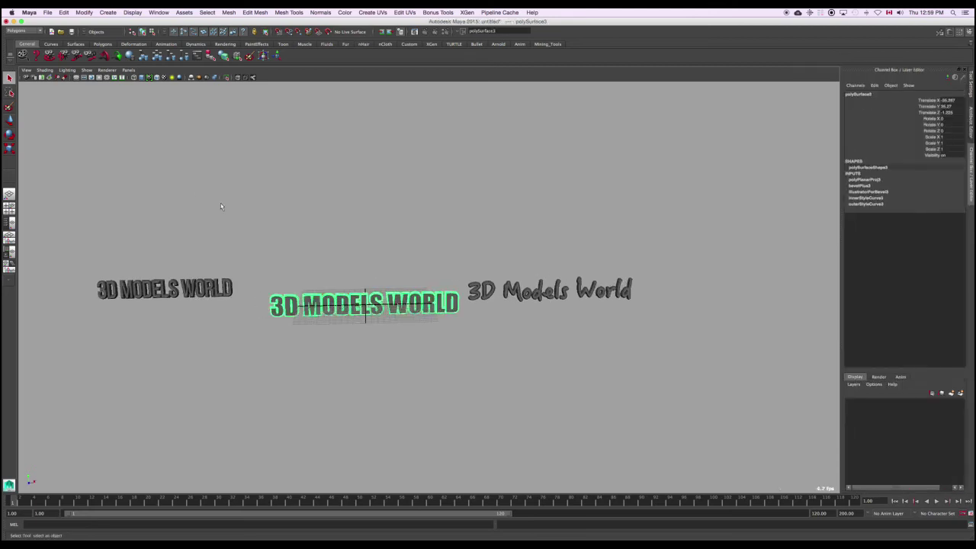
left_click(64, 12)
mouse_move(99, 102)
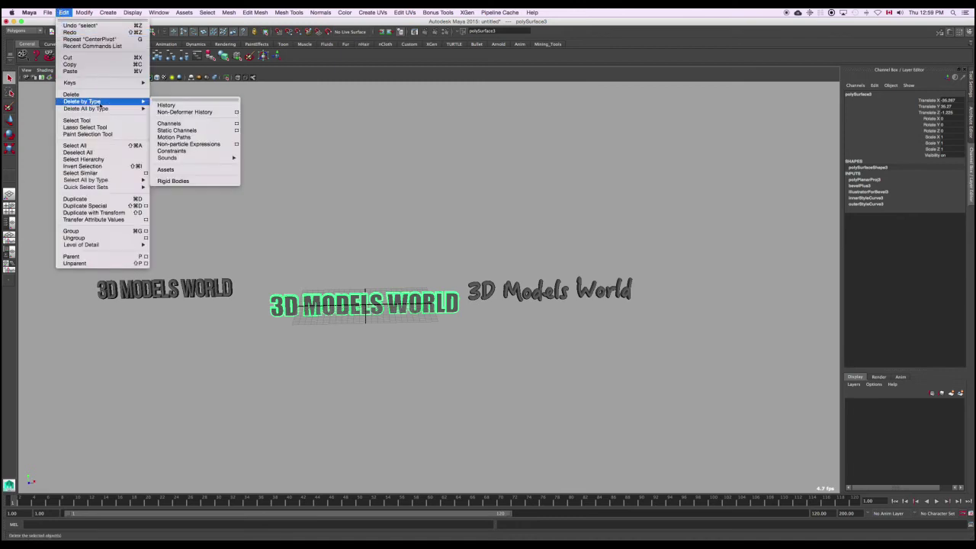
left_click(185, 106)
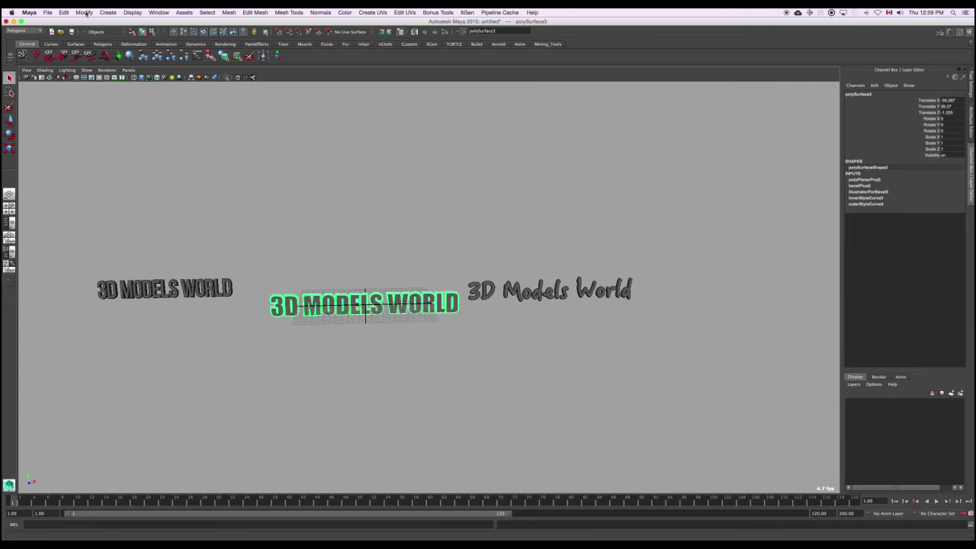
left_click(84, 12)
mouse_move(63, 12)
mouse_move(92, 99)
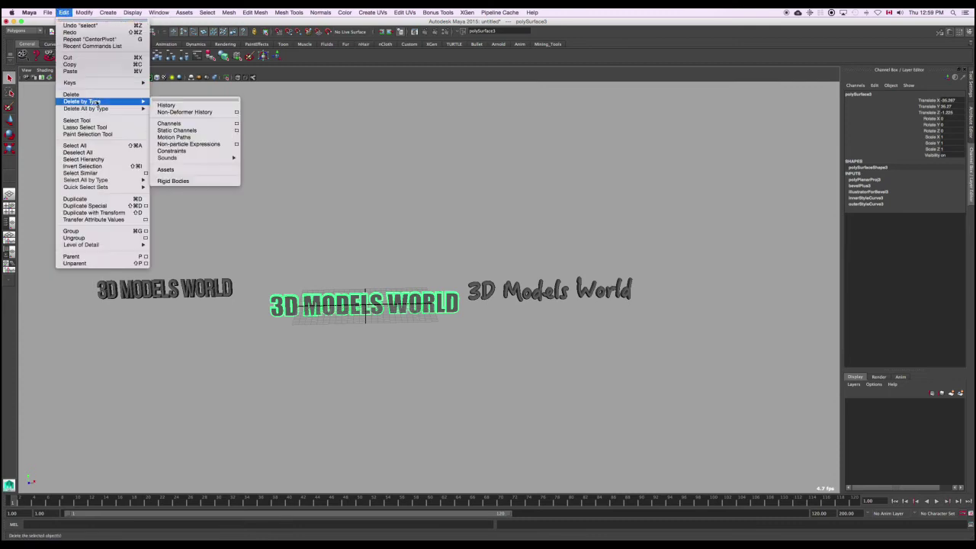
left_click(186, 99)
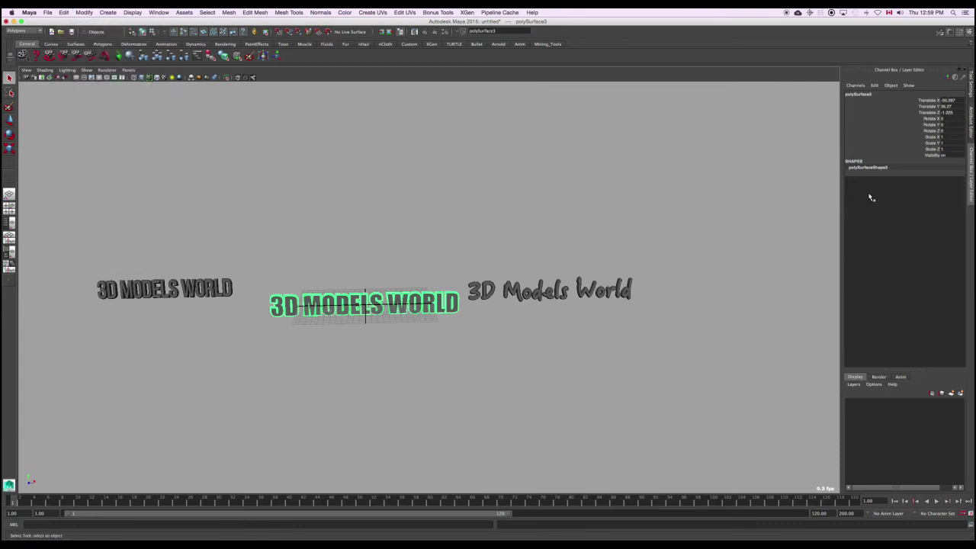
Examine the bold text's wireframe and bevelled sides from several angles, then deselect it.
left_click(450, 270)
left_click(440, 296)
right_click_drag(383, 273, 426, 305, "alt")
left_click_drag(320, 343, 385, 374, "alt")
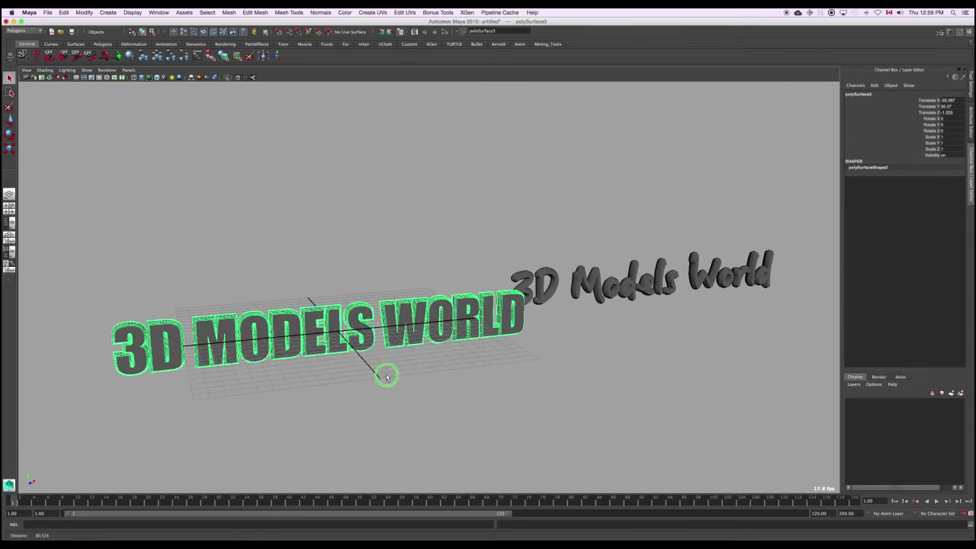
right_click_drag(328, 343, 381, 354, "alt")
middle_click_drag(259, 352, 398, 322, "alt")
left_click_drag(397, 321, 339, 306, "alt")
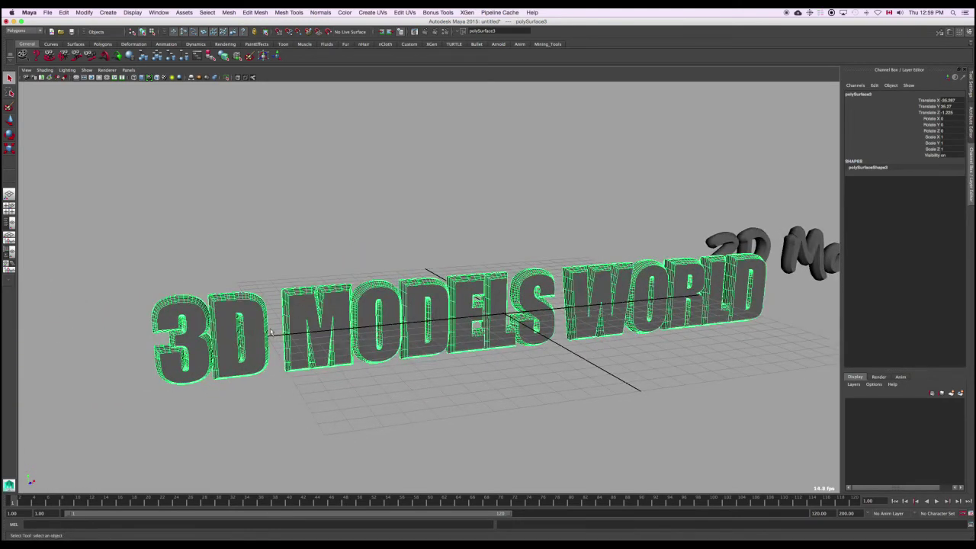
left_click_drag(353, 352, 305, 352, "alt")
right_click_drag(373, 343, 320, 324, "alt")
left_click_drag(328, 305, 344, 293, "alt")
left_click(344, 286)
Undo the deselection and the history deletion on the bold text, and frame all three texts.
key("super+z")
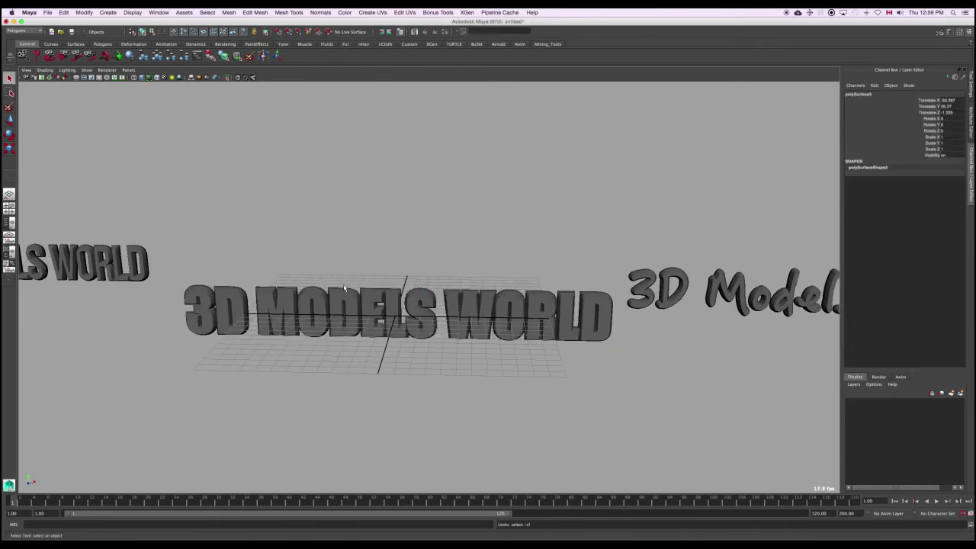
key("z")
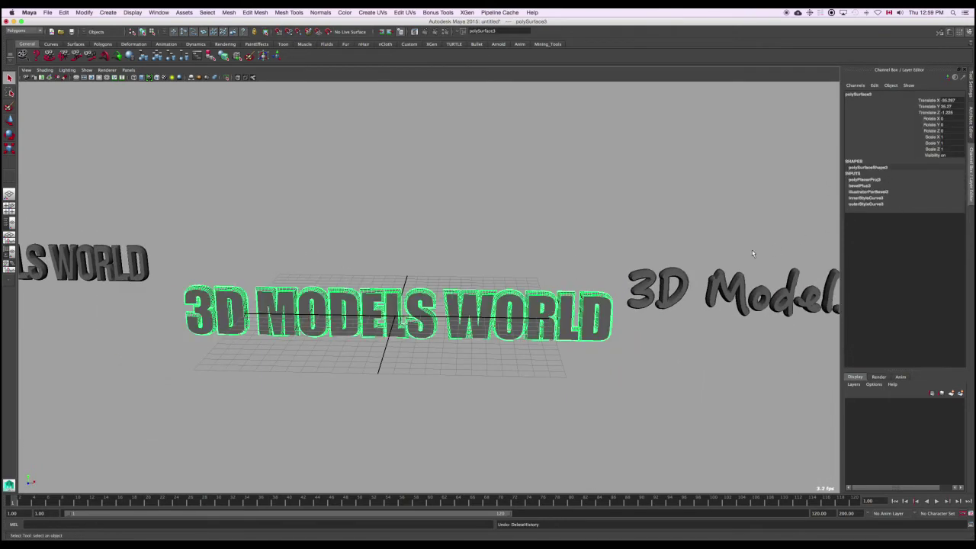
key("a")
Check the narrow and bold texts in turn, then clear the selection and bring the handwritten text into view.
left_click(310, 272)
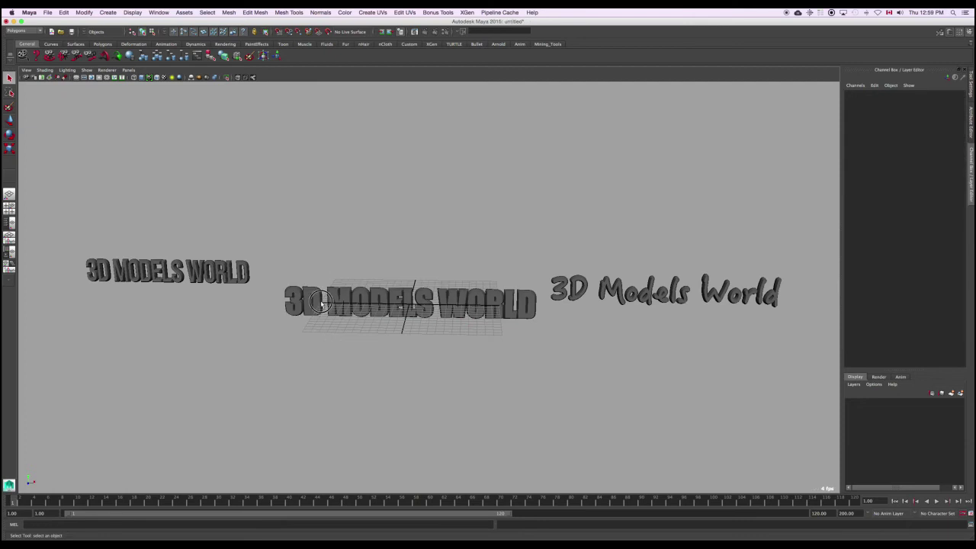
left_click(231, 272)
left_click(450, 303)
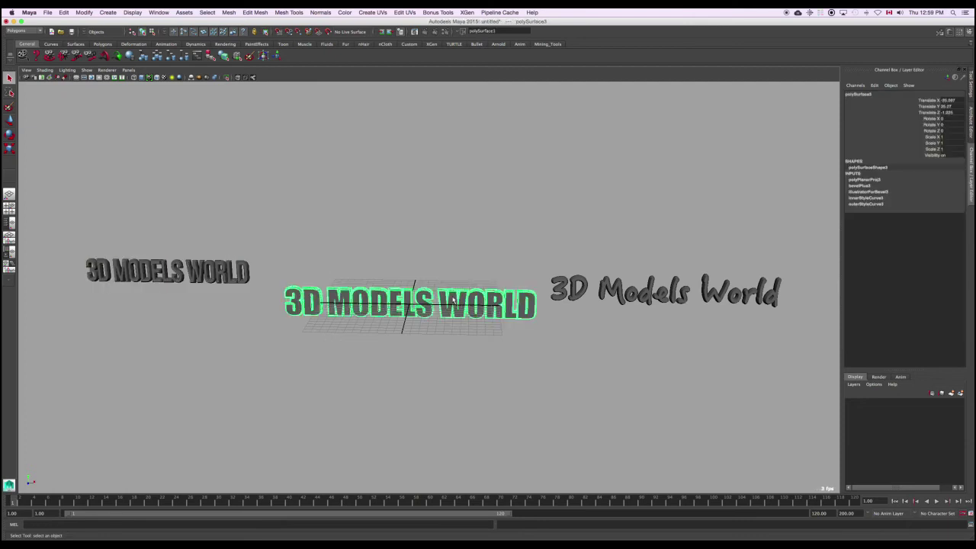
left_click(551, 275)
right_click_drag(496, 256, 442, 253, "alt")
left_click_drag(446, 253, 388, 273, "alt")
middle_click_drag(514, 269, 337, 263, "alt")
right_click_drag(339, 265, 529, 363, "alt")
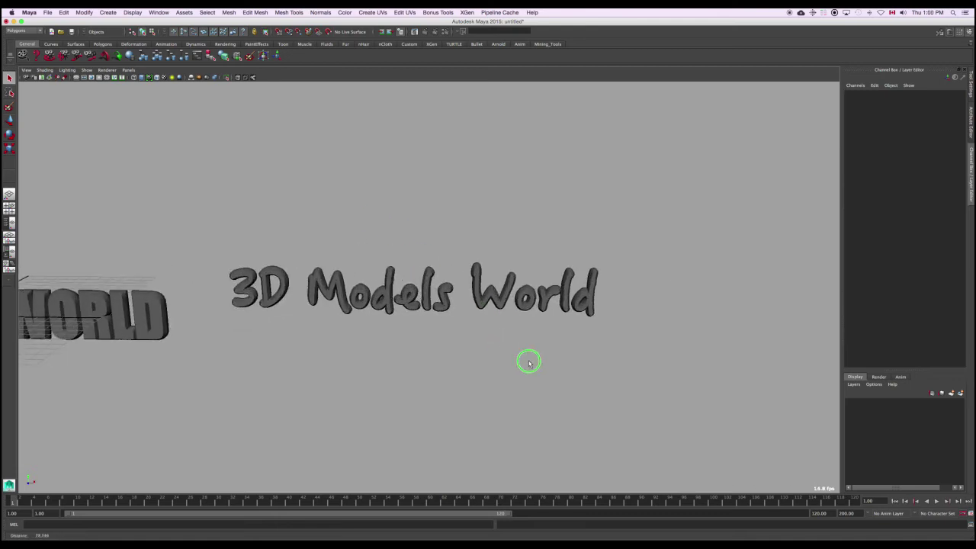
Select the handwritten text and examine its bevelled wireframe up close from several angles.
left_click(413, 302)
right_click_drag(343, 271, 424, 335, "alt")
left_click_drag(341, 277, 363, 258, "alt")
left_click(373, 214)
left_click(372, 294)
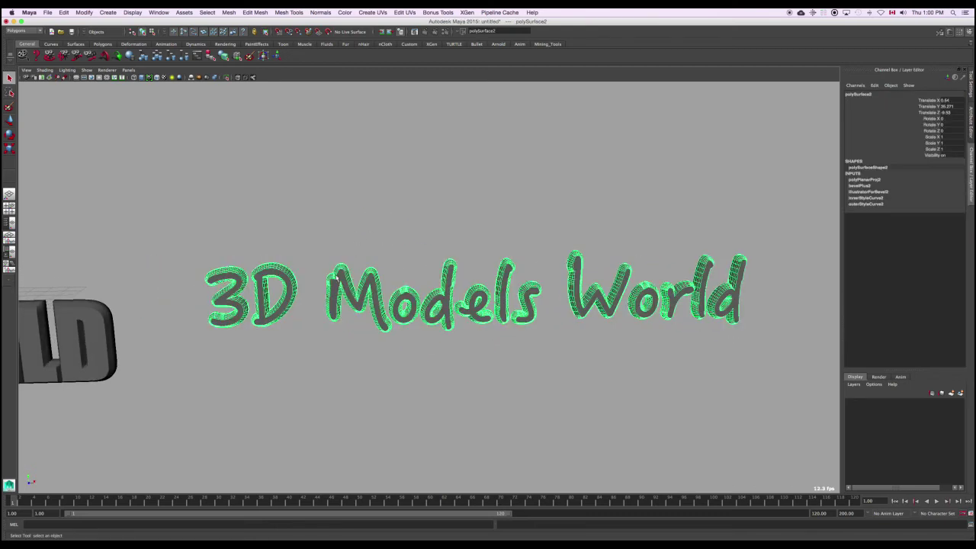
left_click_drag(351, 295, 359, 295, "alt")
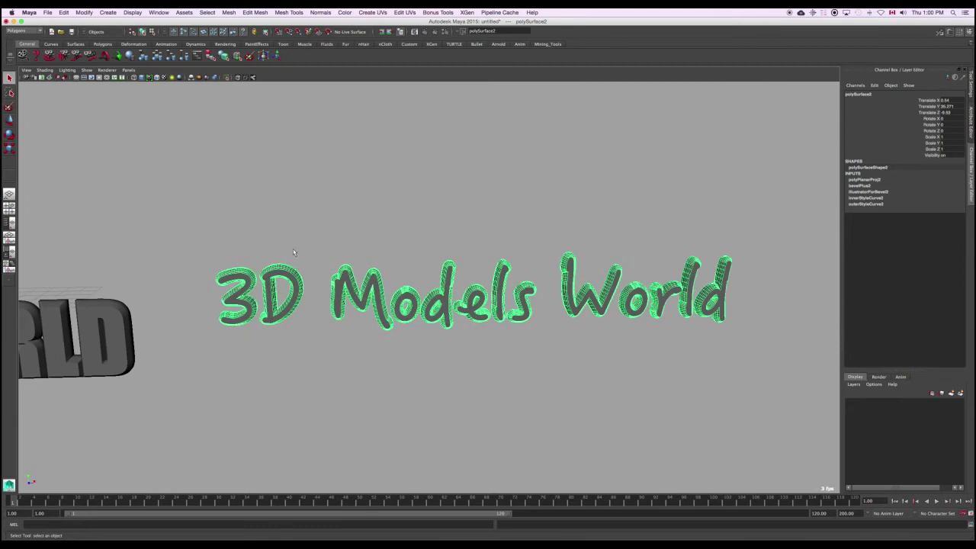
left_click_drag(292, 252, 284, 284, "alt")
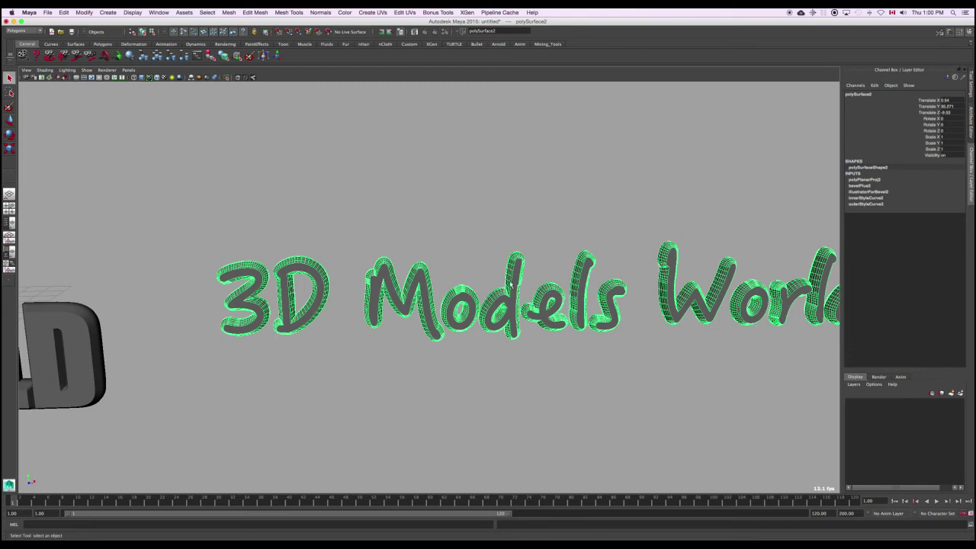
middle_click_drag(557, 264, 467, 262, "alt")
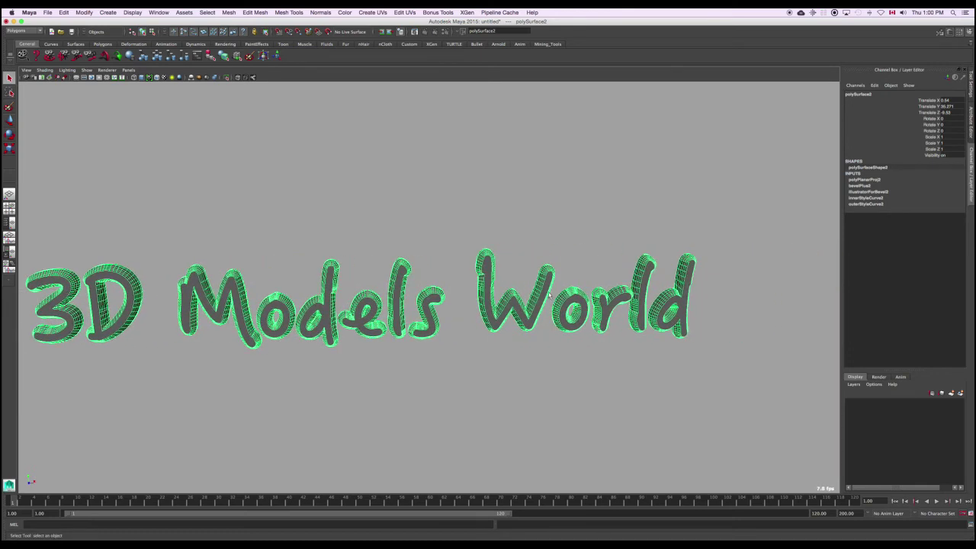
left_click_drag(460, 256, 569, 235, "alt")
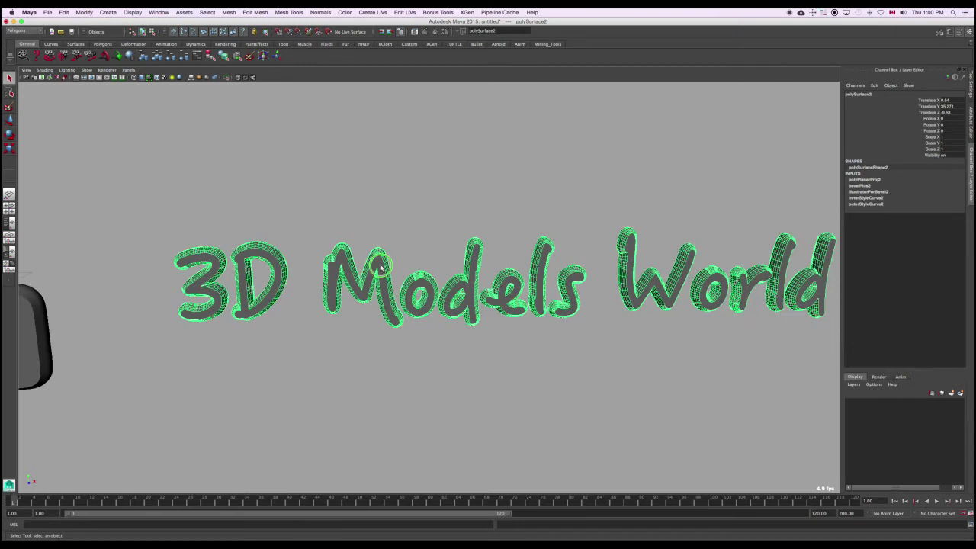
Assign a new Blinn material to the handwritten text and rename the material BorderText.
right_click_drag(381, 265, 391, 412)
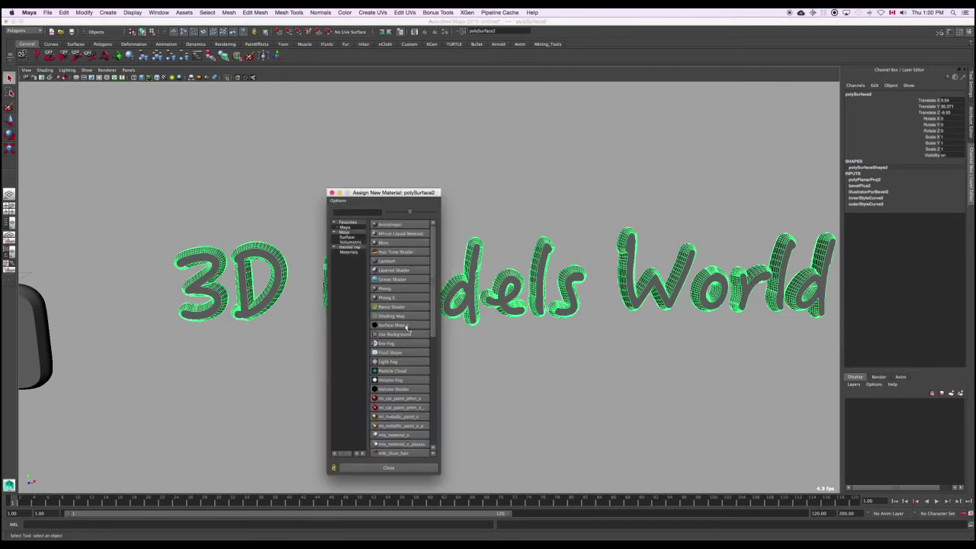
left_click(386, 242)
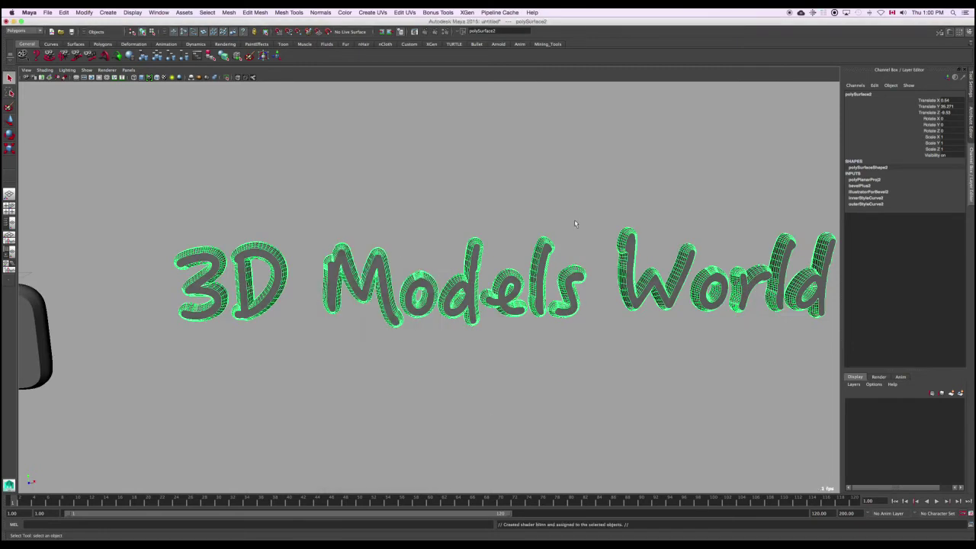
left_click(961, 93)
left_click(962, 92)
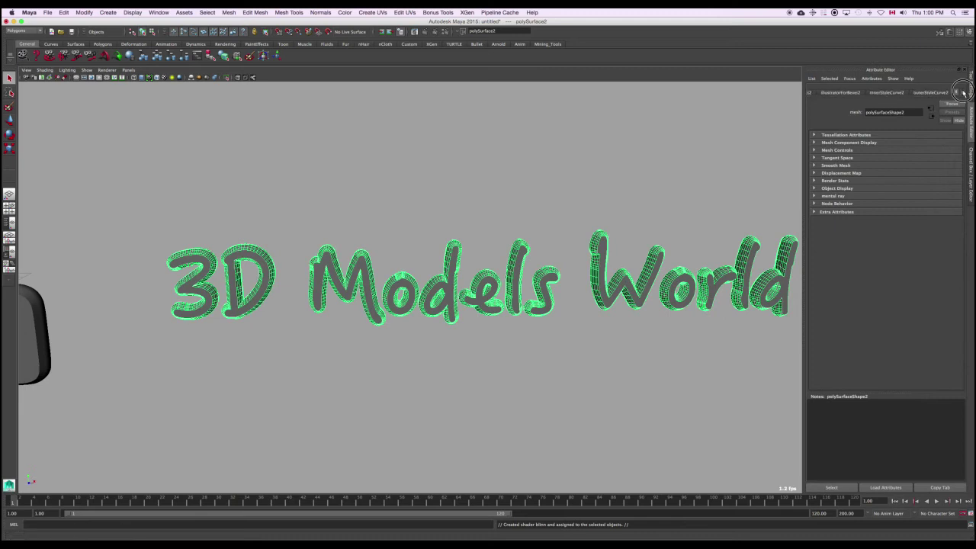
left_click(962, 92)
left_click(942, 92)
double_click(885, 109)
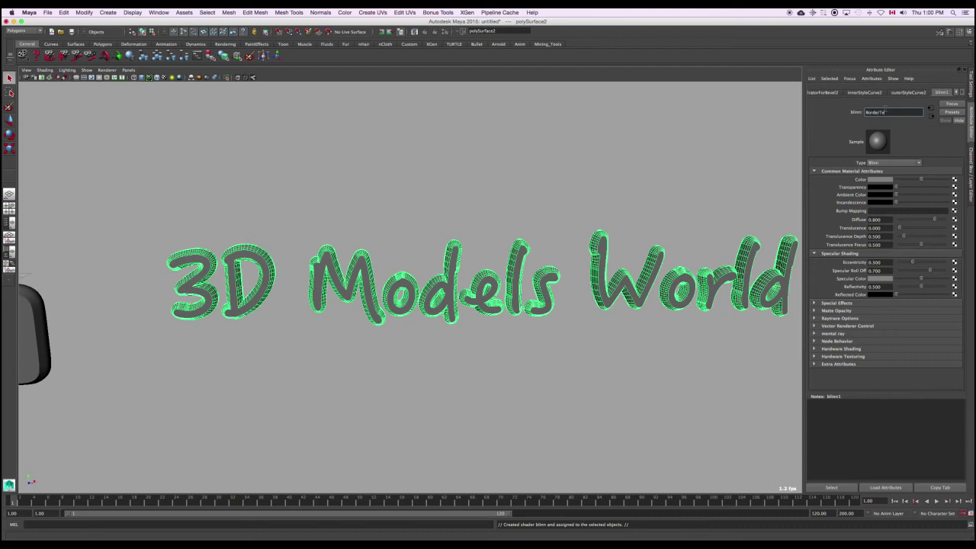
type("BorderText")
key("Return")
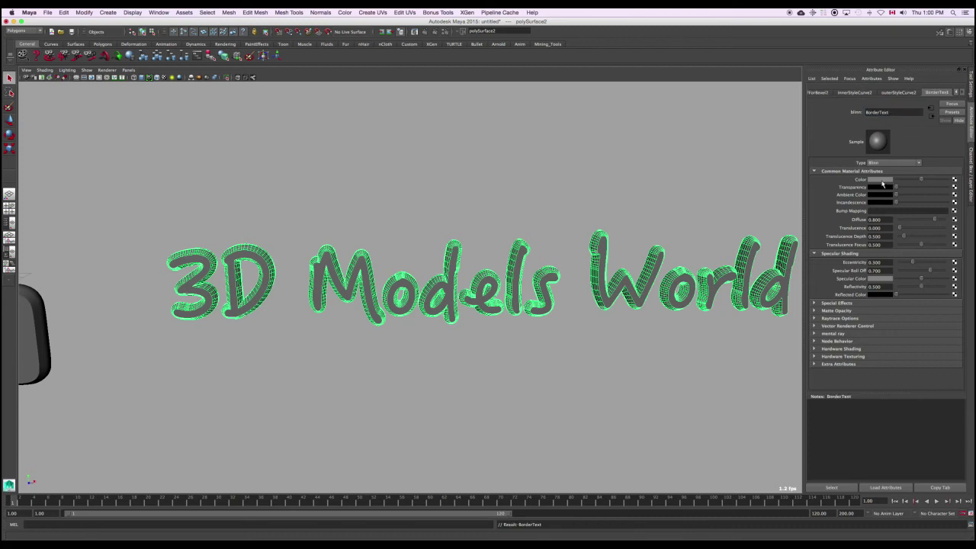
Set the BorderText material's color to bright green, HSV 120, 1, 1, and deselect the text.
left_click(881, 180)
left_click(876, 164)
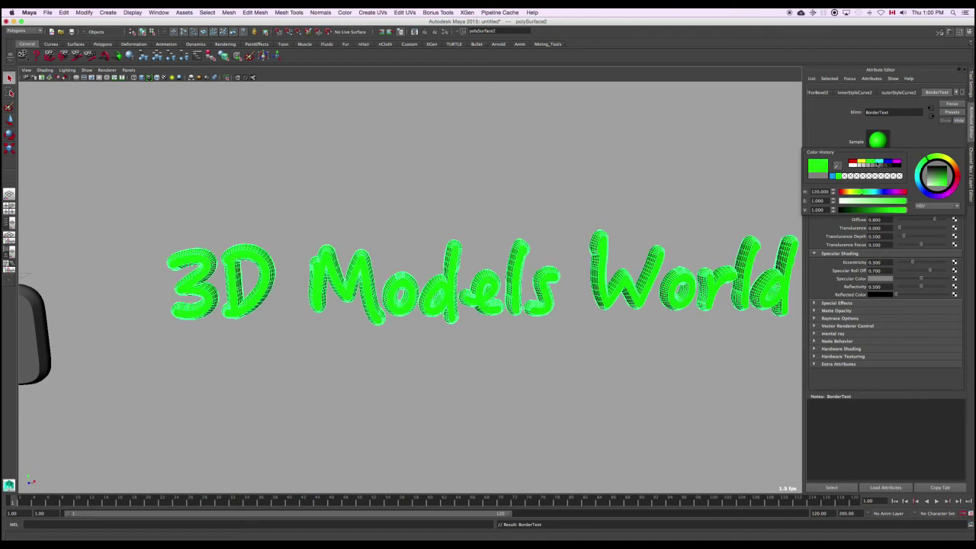
left_click(397, 201)
Select the front faces of all letters of the handwritten text in face mode.
right_click_drag(281, 244, 452, 275, "alt")
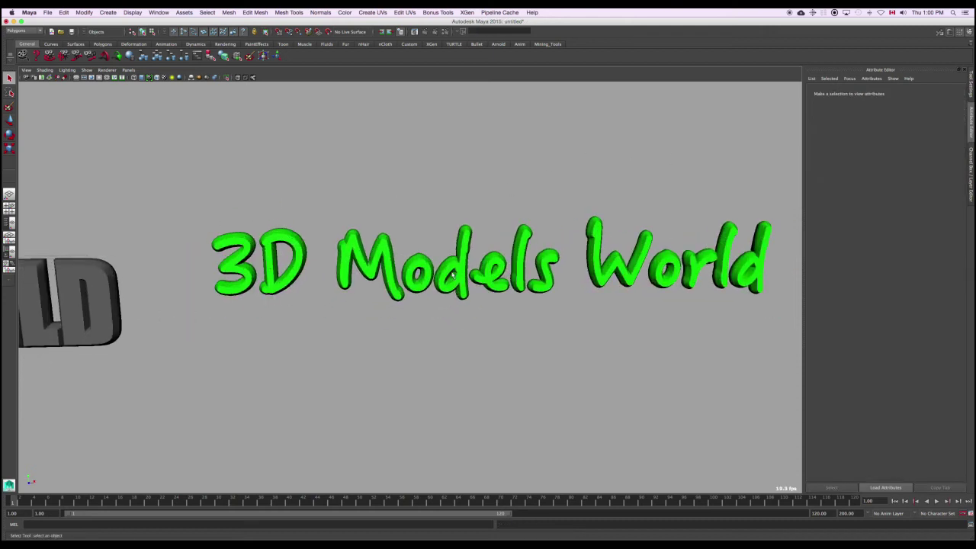
left_click(249, 257)
right_click_drag(248, 248, 249, 259)
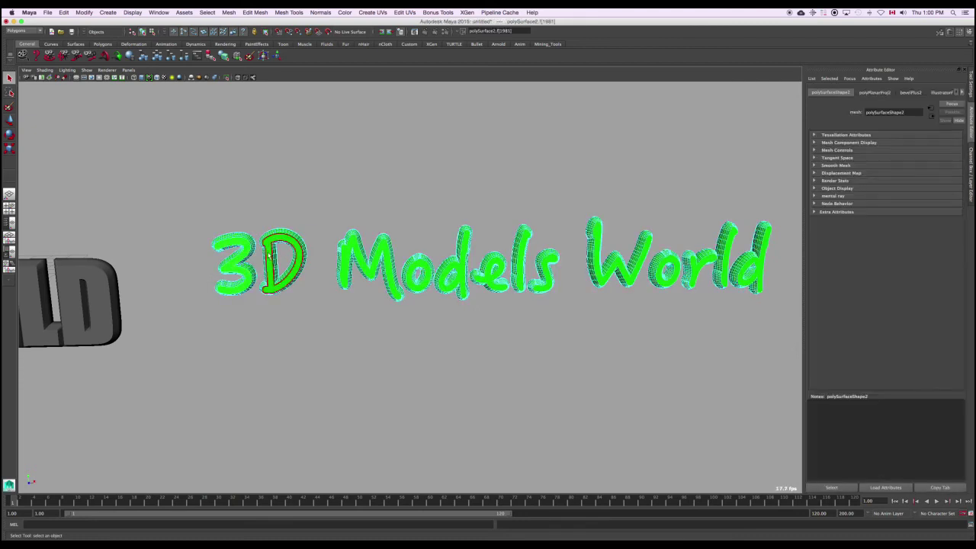
left_click(266, 255, "shift")
left_click(343, 257, "shift")
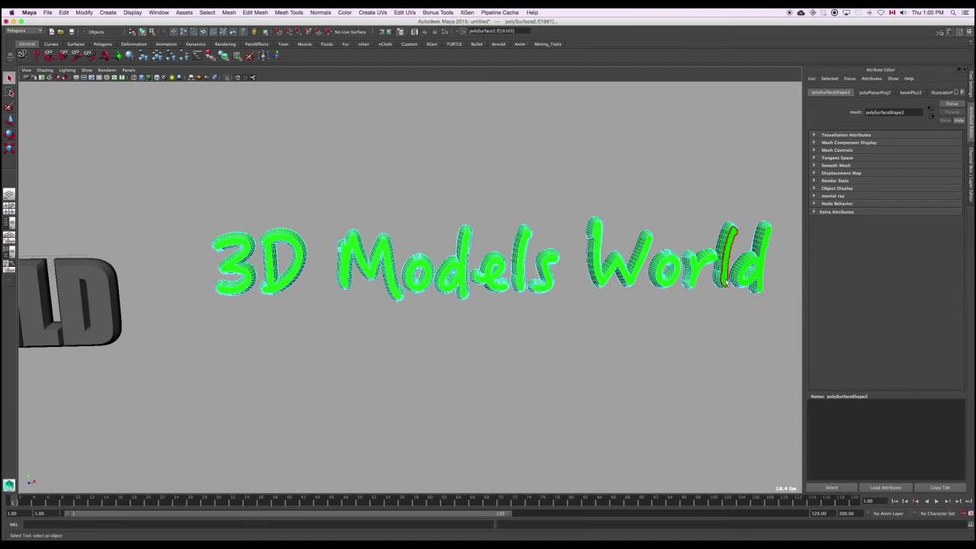
left_click(763, 282, "shift")
middle_click_drag(333, 267, 287, 270, "alt")
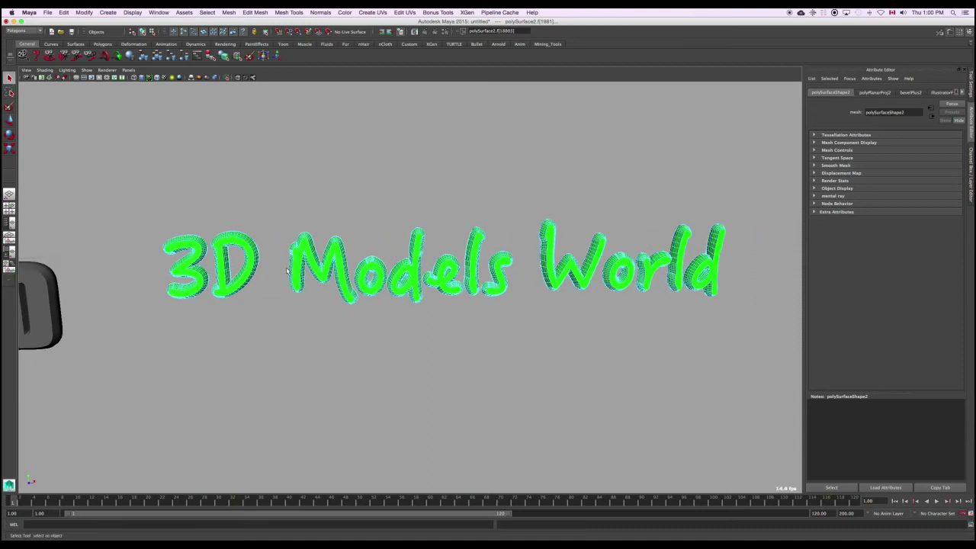
Assign a new Blinn material to the selected front faces and rename the material text.
right_click_drag(412, 270, 411, 417)
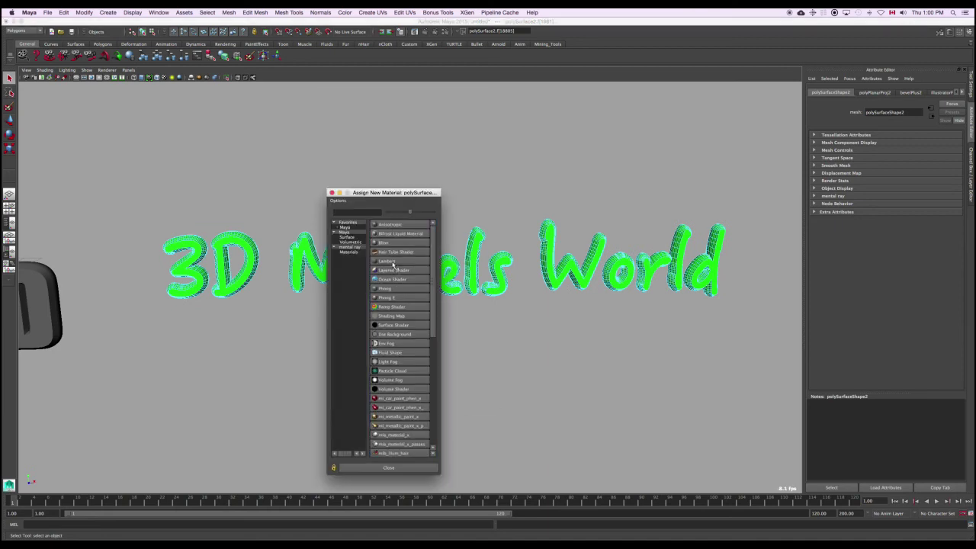
left_click(389, 242)
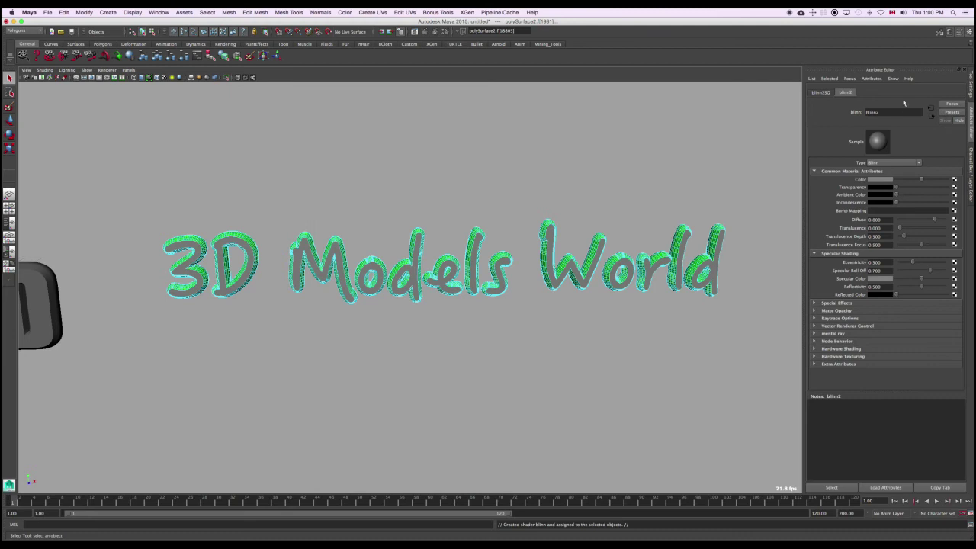
double_click(894, 111)
type("text")
key("Return")
Set the front-face material's color to a softened cyan with hue 180, saturation about 0.725 and value about 0.88.
left_click(884, 179)
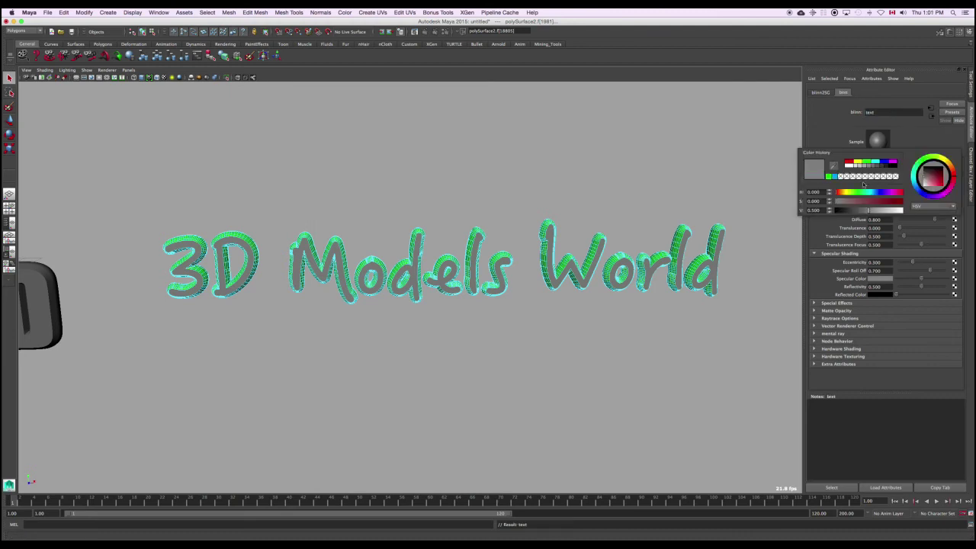
left_click(877, 163)
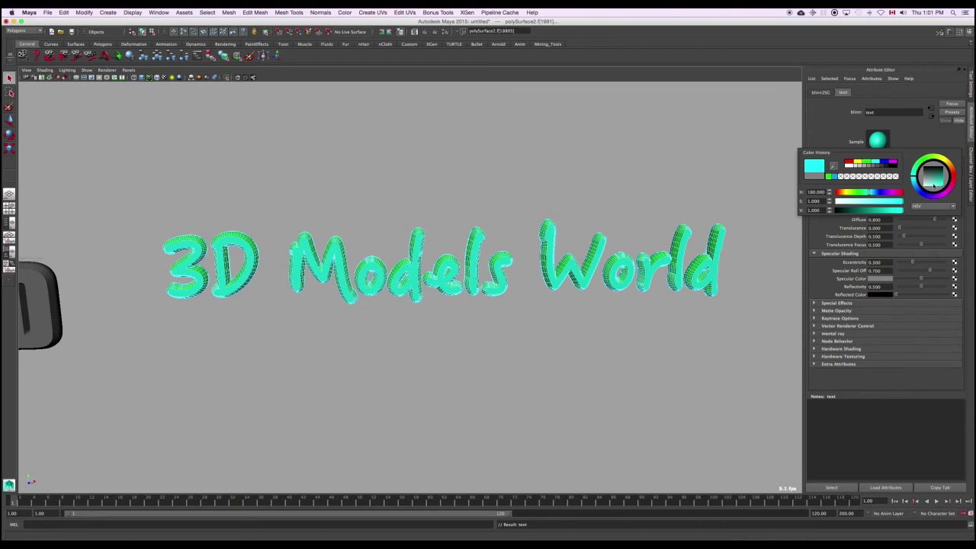
left_click_drag(935, 181, 947, 179)
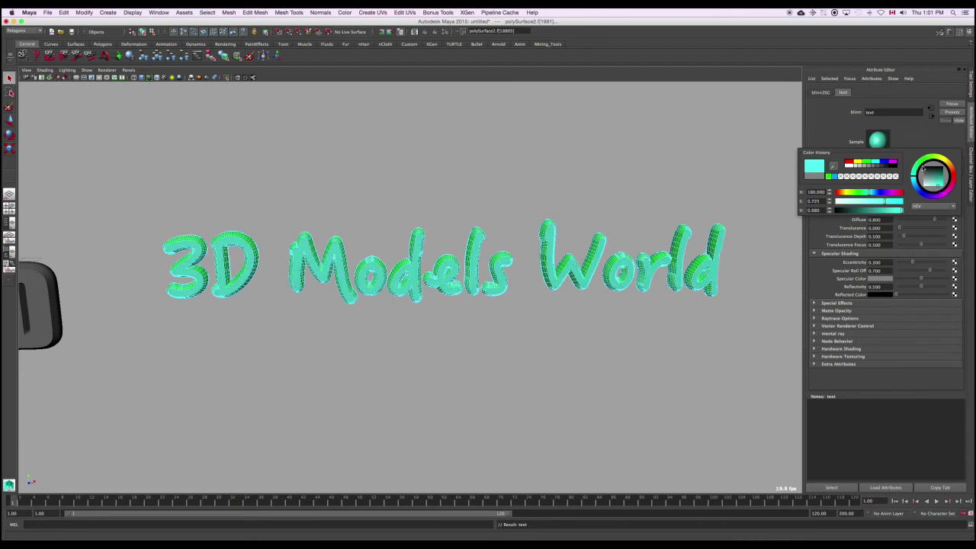
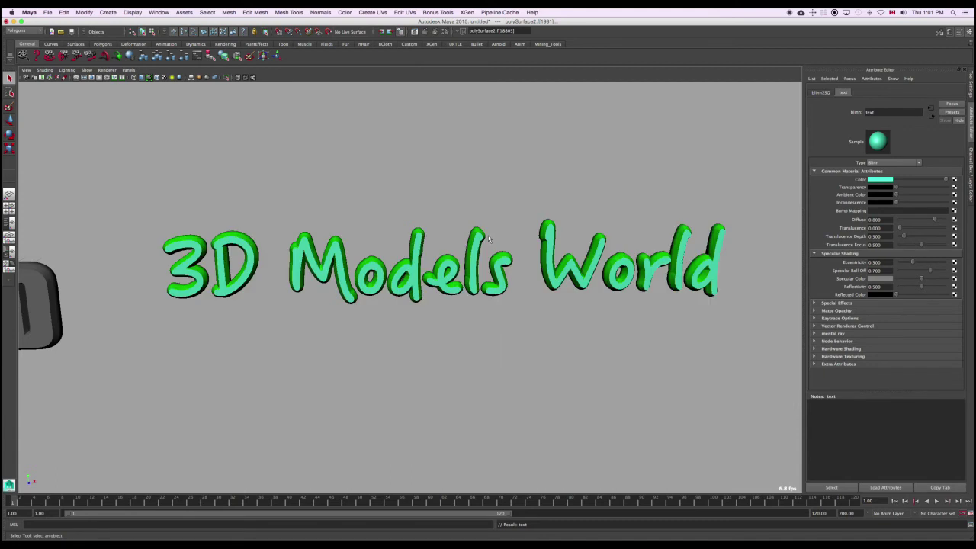
Set the BorderText material's color on the handwritten text to pure white and deselect the text.
left_click_drag(357, 173, 348, 180, "alt")
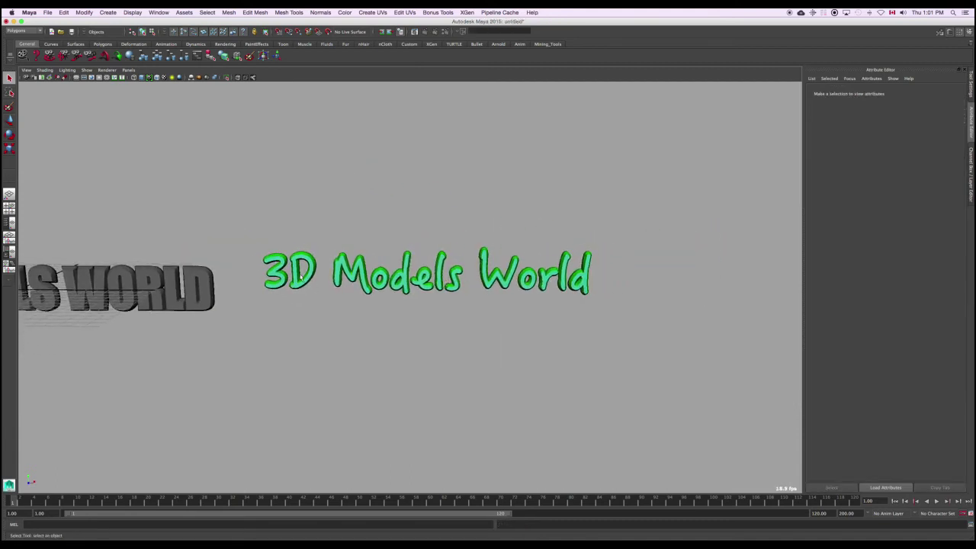
scroll(365, 282, "up", 3)
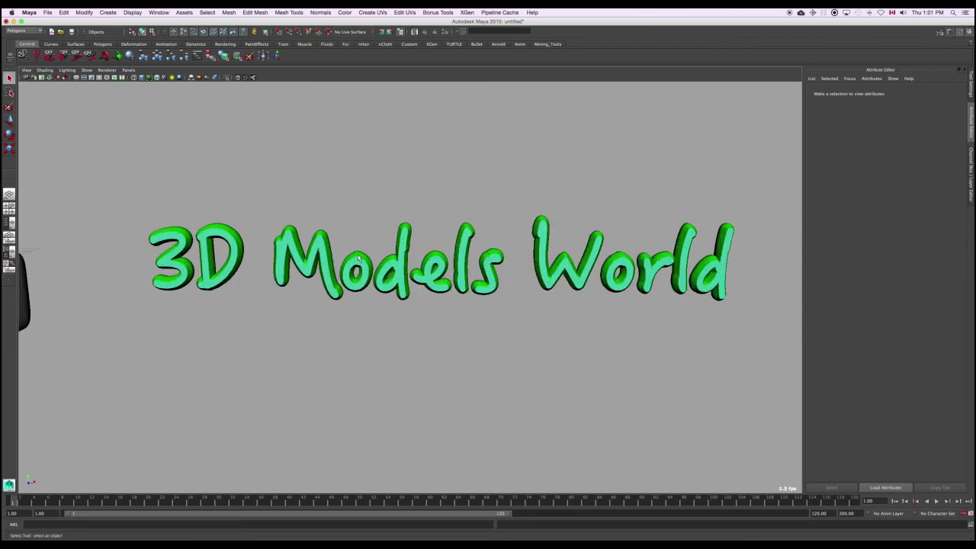
left_click(358, 259)
left_click(884, 180)
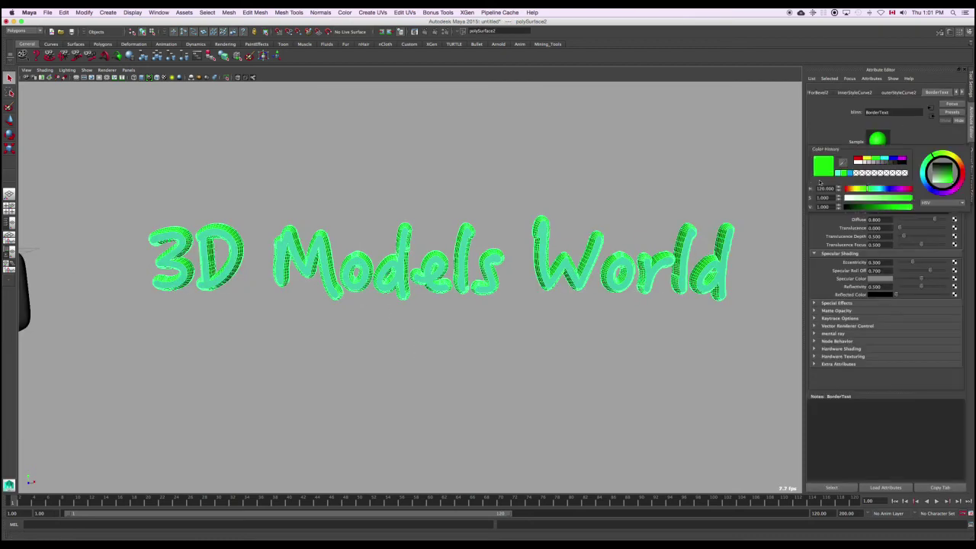
left_click_drag(927, 169, 926, 188)
left_click(536, 190)
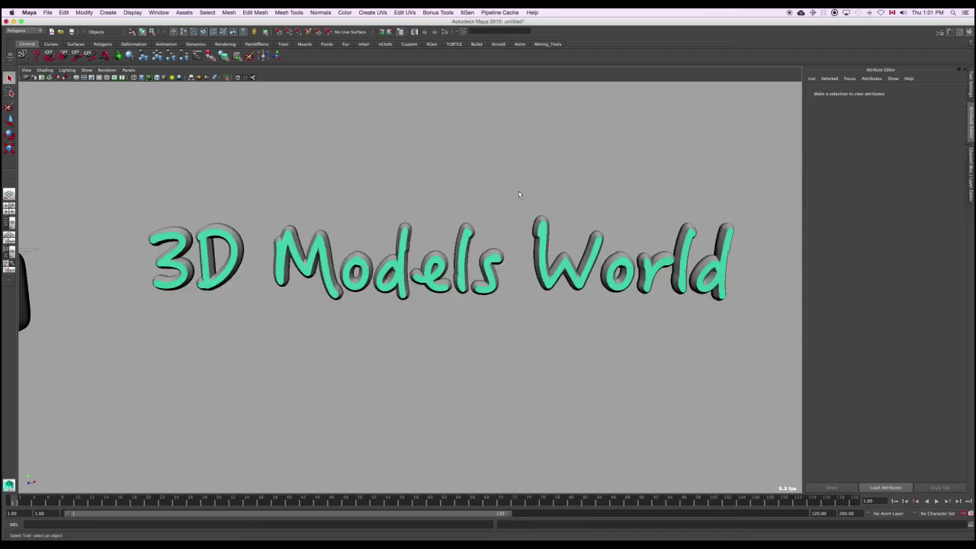
scroll(488, 221, "down", 2)
left_click(458, 245)
left_click_drag(902, 194, 970, 197)
left_click(494, 264)
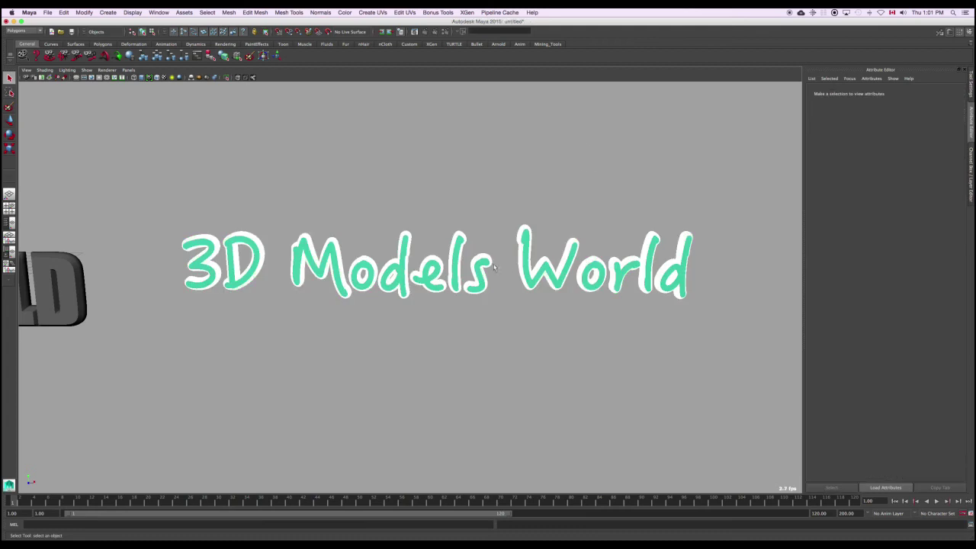
Assign the existing BorderText material to the whole bold 3D MODELS WORLD text at the grid center.
left_click_drag(278, 315, 313, 272, "alt")
left_click(363, 320)
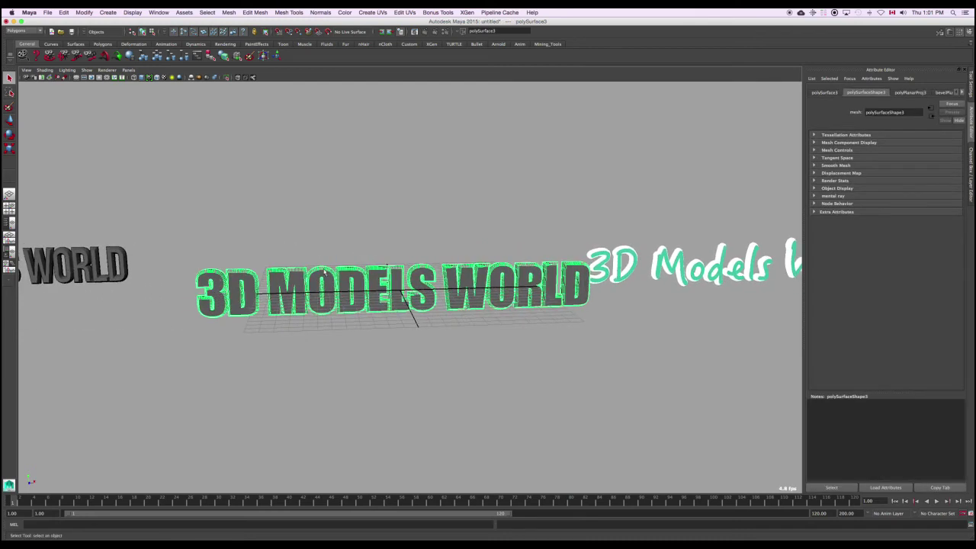
right_click_drag(321, 265, 374, 435)
Select the front faces of the bold text's letters in face mode and assign the existing text material to them.
right_click_drag(281, 286, 273, 320)
left_click(220, 307)
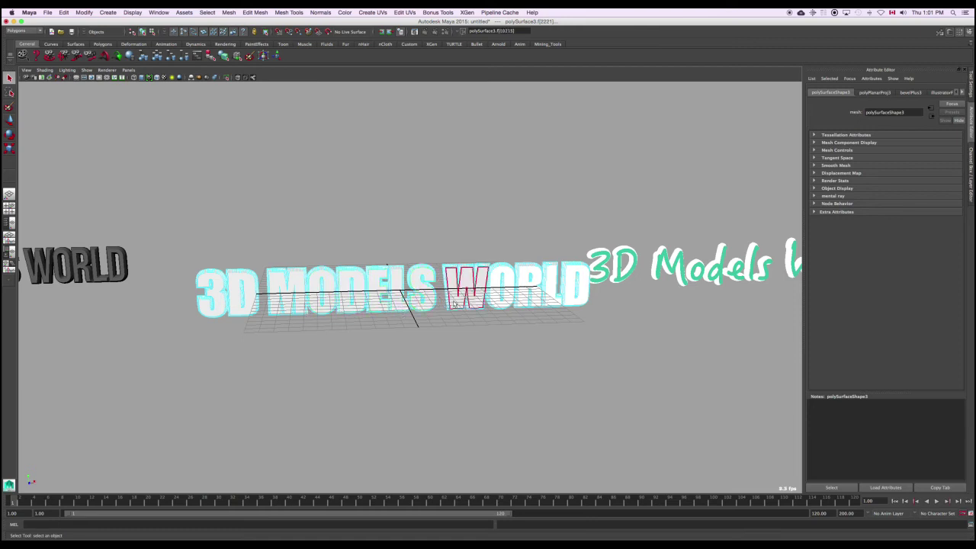
right_click(566, 285)
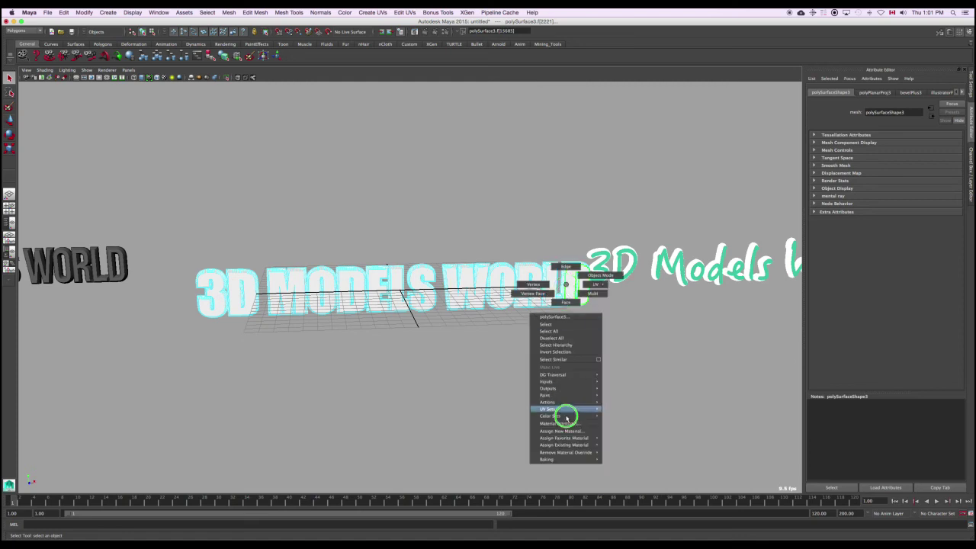
mouse_move(569, 444)
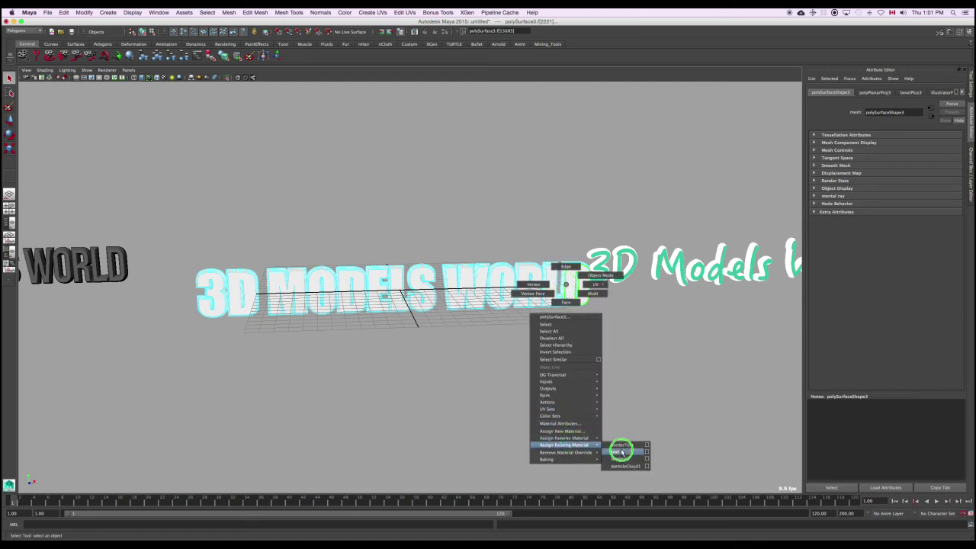
left_click(621, 446)
left_click(412, 308)
Inspect the bold and handwritten texts from behind and from the front to check the material coverage.
left_click_drag(410, 312, 256, 324, "alt")
left_click(354, 355)
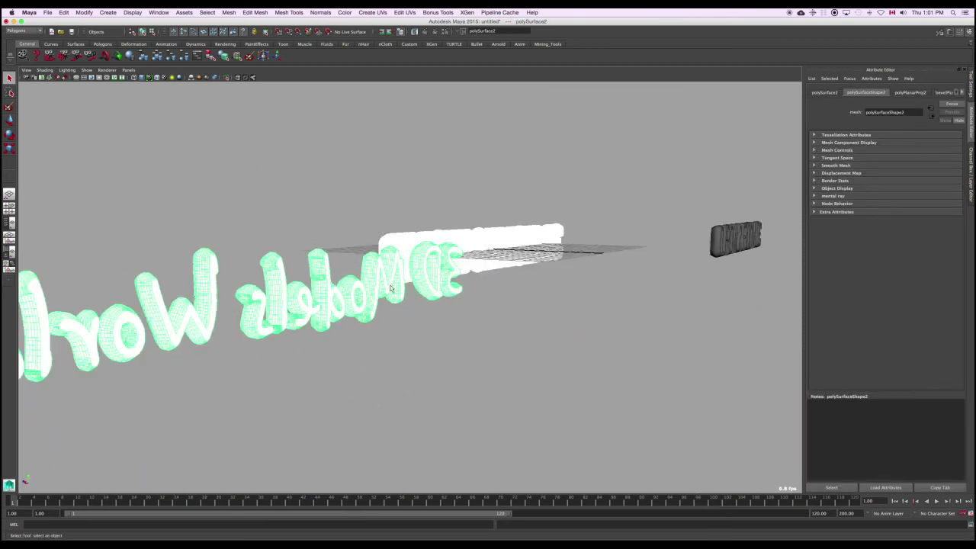
left_click(404, 336)
left_click_drag(404, 335, 267, 267, "alt")
right_click_drag(266, 267, 433, 307, "alt")
middle_click_drag(433, 306, 275, 312, "alt")
Try rotating the handwritten text about its vertical axis, and undo the rotations.
left_click(299, 320)
key("w")
right_click_drag(439, 336, 364, 303, "alt")
left_click_drag(363, 302, 432, 322, "alt")
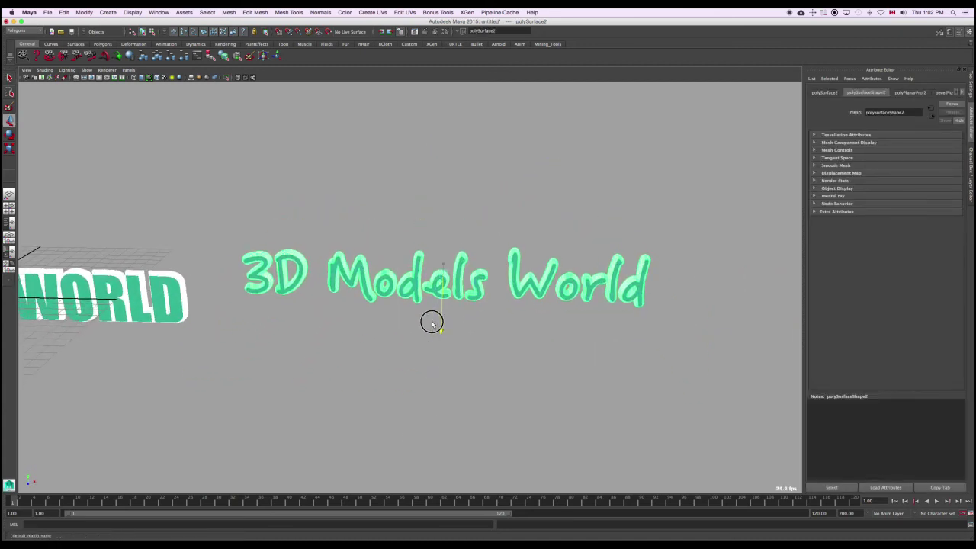
key("e")
left_click_drag(501, 326, 280, 321)
left_click_drag(527, 321, 397, 315)
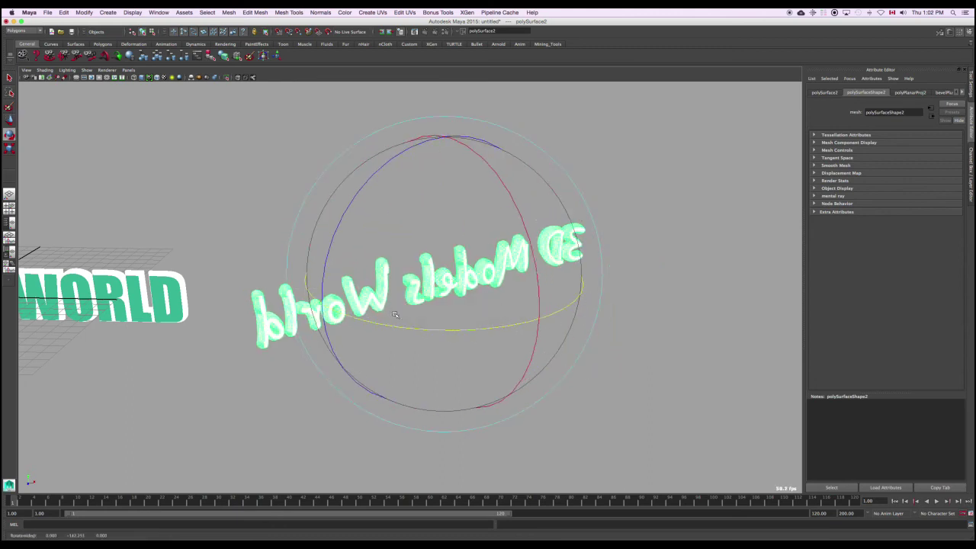
key("super+z")
key("super+z")
key("q")
Inspect the backs of the colored texts and bring all three texts into view.
left_click_drag(375, 275, 585, 332, "alt")
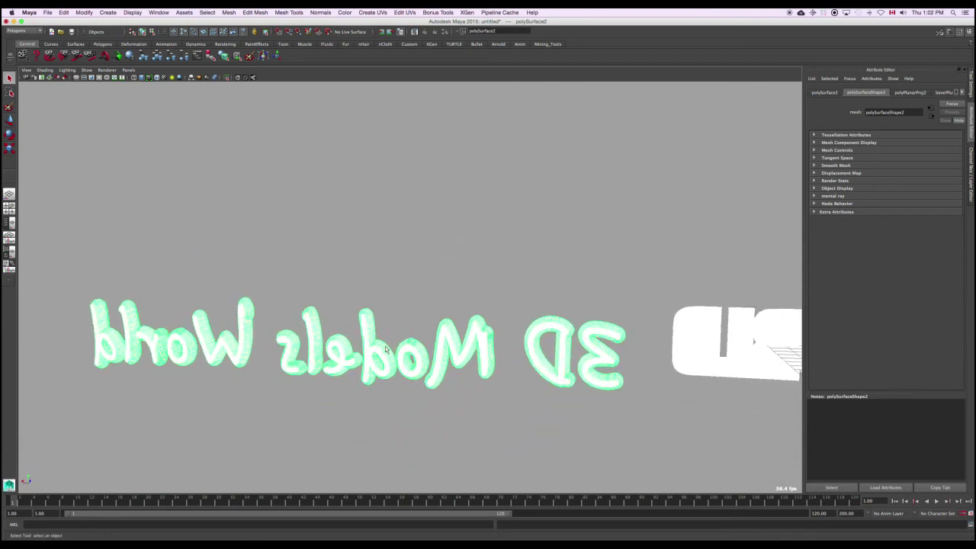
left_click(507, 298)
left_click_drag(507, 298, 297, 310, "alt")
scroll(352, 346, "down", 5)
scroll(297, 310, "down", 2)
middle_click_drag(290, 285, 449, 295, "alt")
middle_click_drag(210, 284, 298, 287, "alt")
left_click_drag(298, 287, 244, 295, "alt")
Set the Bevel Width of the narrow 3D MODELS WORLD text to -0.063 in its bevelPlus1 attributes.
left_click(240, 299)
left_click_drag(346, 290, 267, 297, "alt")
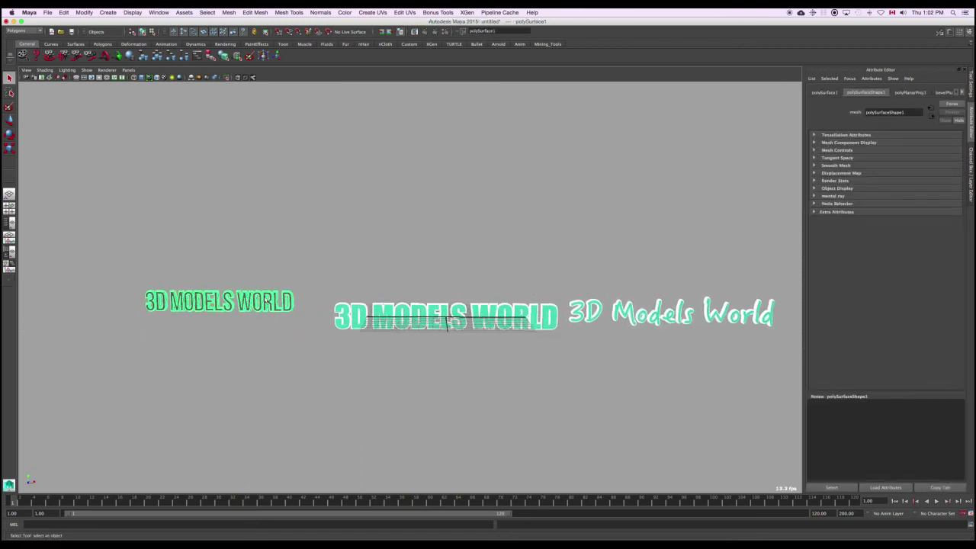
left_click(904, 92)
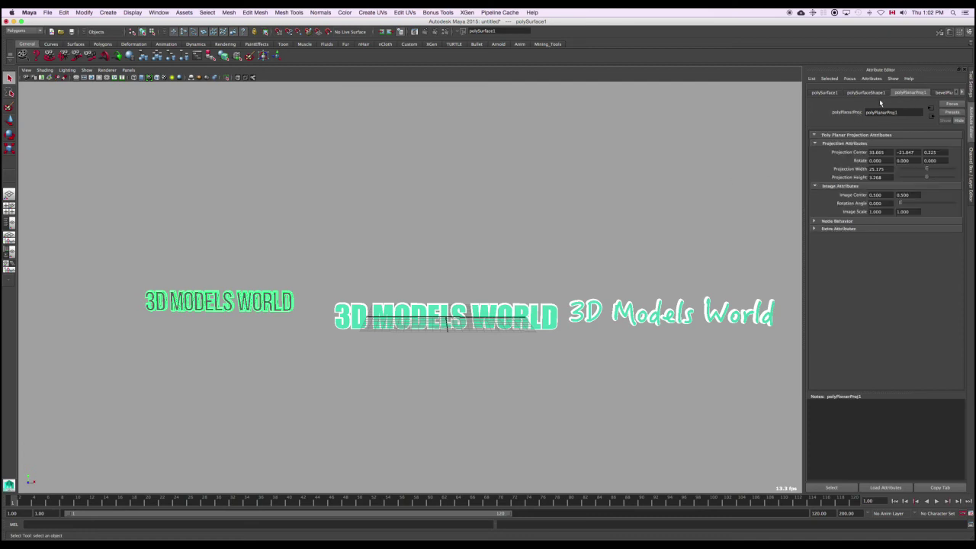
left_click(942, 93)
right_click_drag(290, 279, 272, 292, "alt")
middle_click_drag(272, 292, 480, 329, "alt")
right_click_drag(479, 328, 437, 293, "alt")
middle_click_drag(283, 229, 239, 198, "alt")
right_click_drag(239, 198, 141, 198, "alt")
mouse_move(333, 230)
right_mouse_down("alt")
mouse_move(407, 200)
mouse_move(462, 315)
right_mouse_up("alt")
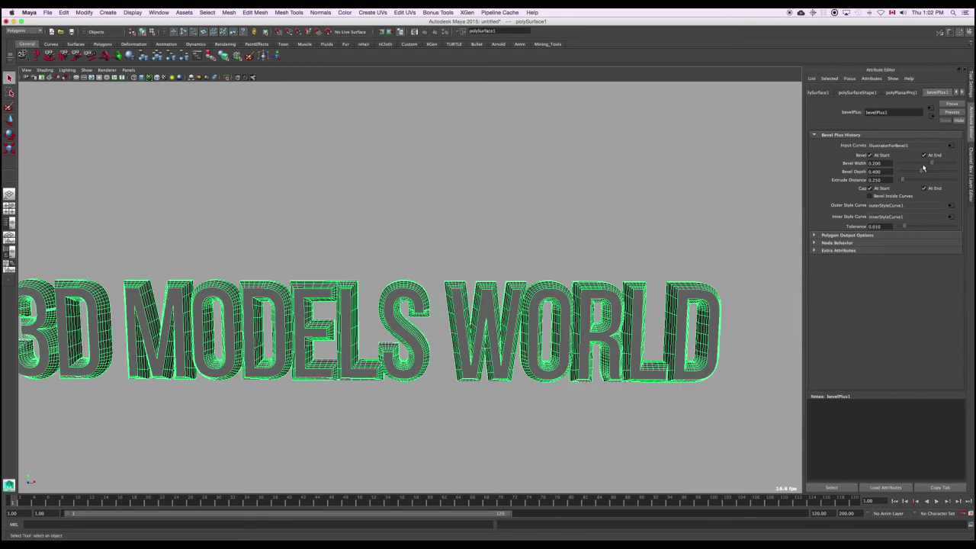
left_click_drag(934, 162, 926, 167)
Set the narrow text's Bevel Depth to 0.042 and its Extrude Distance to 0.811.
mouse_move(512, 236)
left_mouse_down("alt")
mouse_move(529, 248)
mouse_move(464, 220)
mouse_move(526, 227)
left_mouse_up("alt")
right_click_drag(526, 227, 454, 228, "alt")
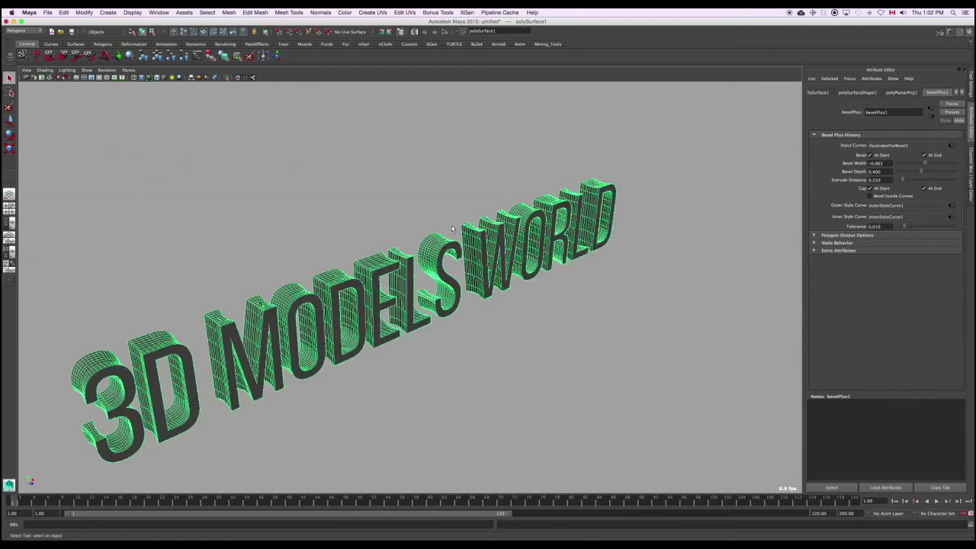
left_click_drag(454, 227, 392, 271, "alt")
middle_click_drag(391, 271, 463, 261, "alt")
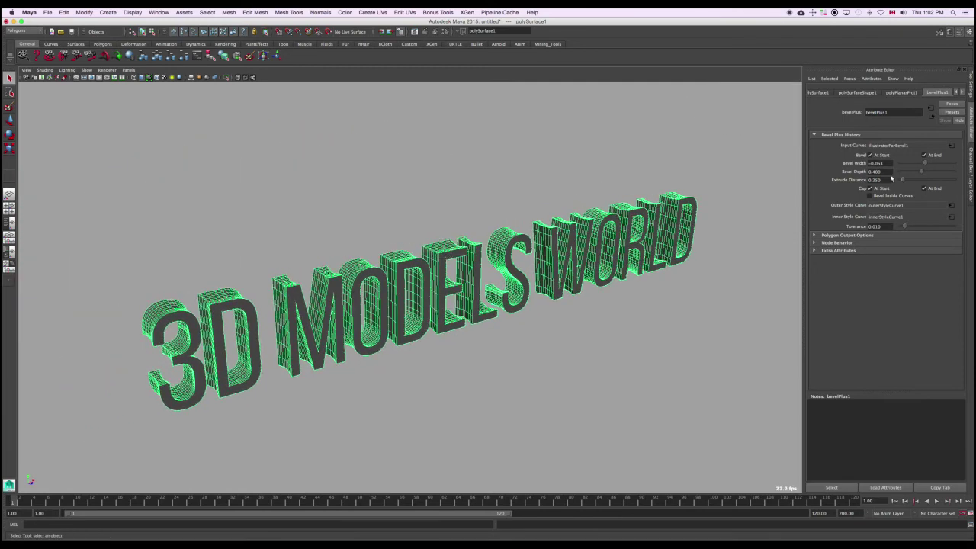
mouse_move(921, 173)
left_mouse_down()
mouse_move(901, 175)
mouse_move(971, 176)
mouse_move(903, 176)
mouse_move(925, 181)
mouse_move(915, 190)
left_mouse_up()
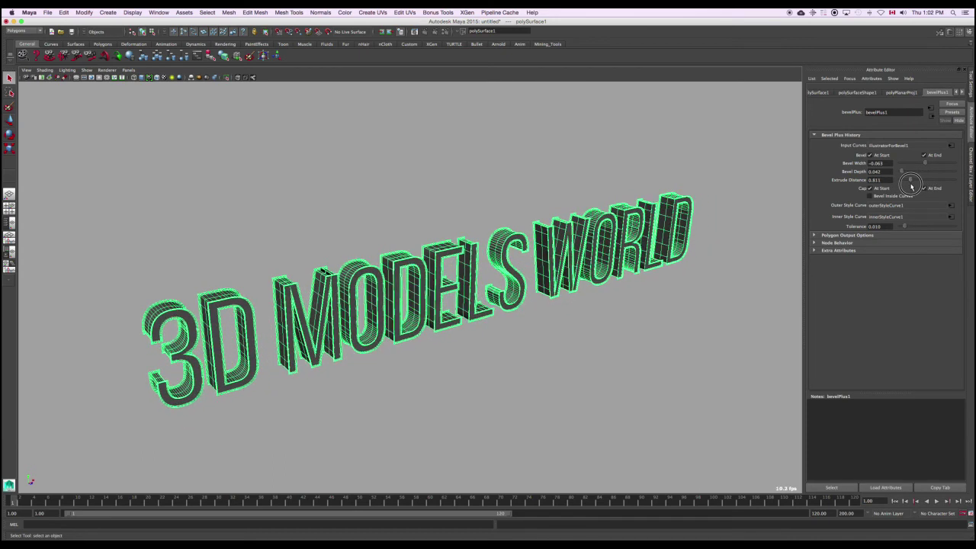
Inspect the narrow text's bevels and extrusion from a steep side angle and from the front.
left_click(379, 196)
left_click_drag(379, 196, 432, 288, "alt")
left_click(433, 288)
scroll(432, 288, "up", 5)
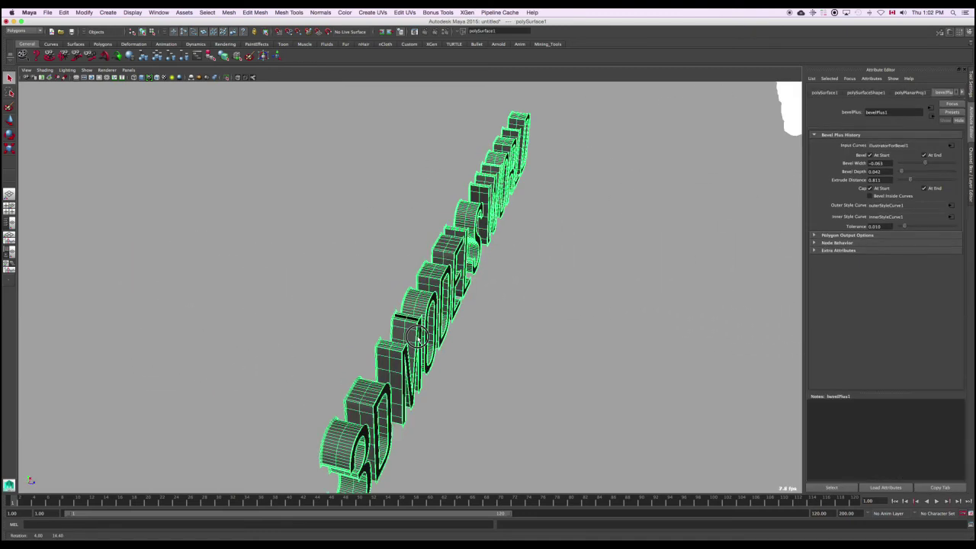
left_click(462, 356)
left_click_drag(462, 355, 365, 220, "alt")
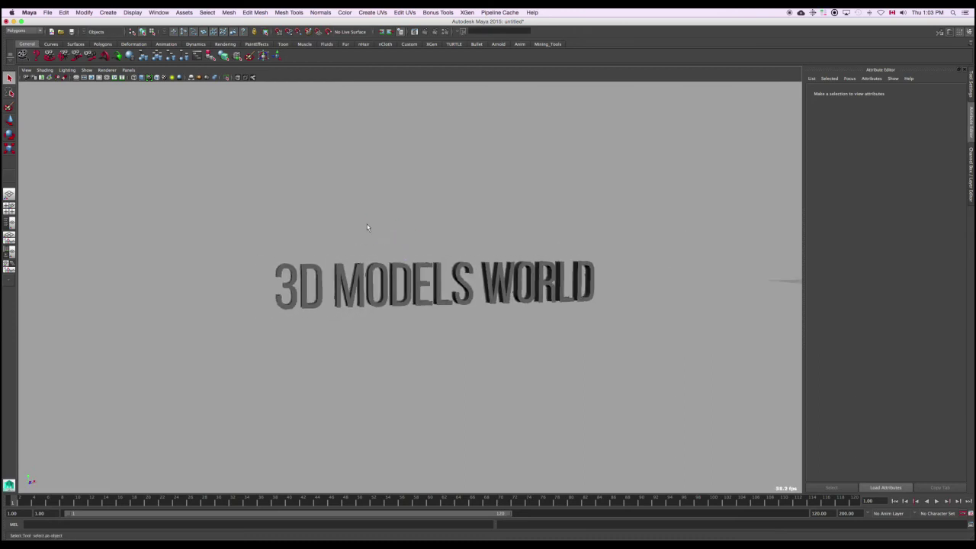
left_click(103, 13)
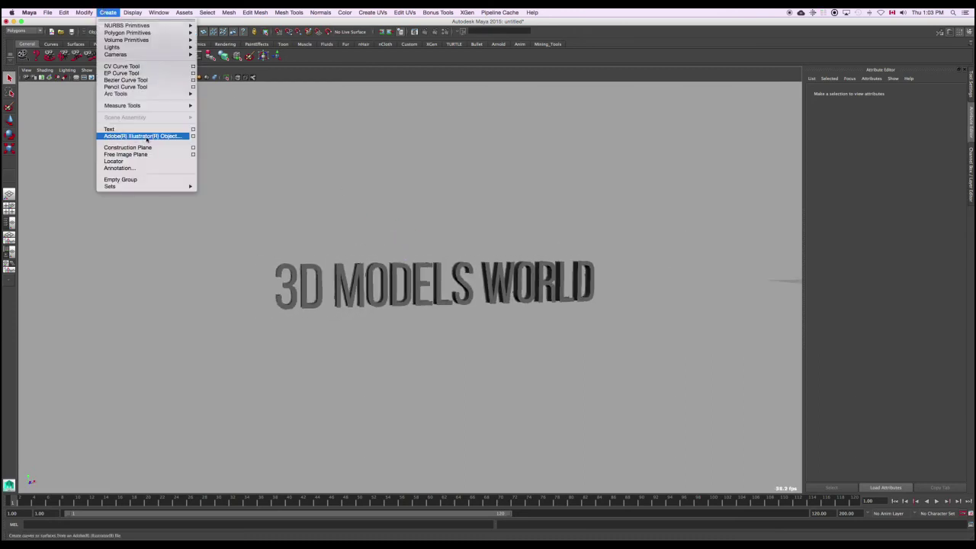
left_click(420, 233)
left_click(436, 279)
left_click_drag(436, 279, 403, 268, "alt")
left_click(218, 133)
scroll(379, 303, "up", 8)
left_click_drag(379, 303, 432, 288, "alt")
scroll(324, 268, "down", 4)
left_click_drag(323, 267, 366, 258, "alt")
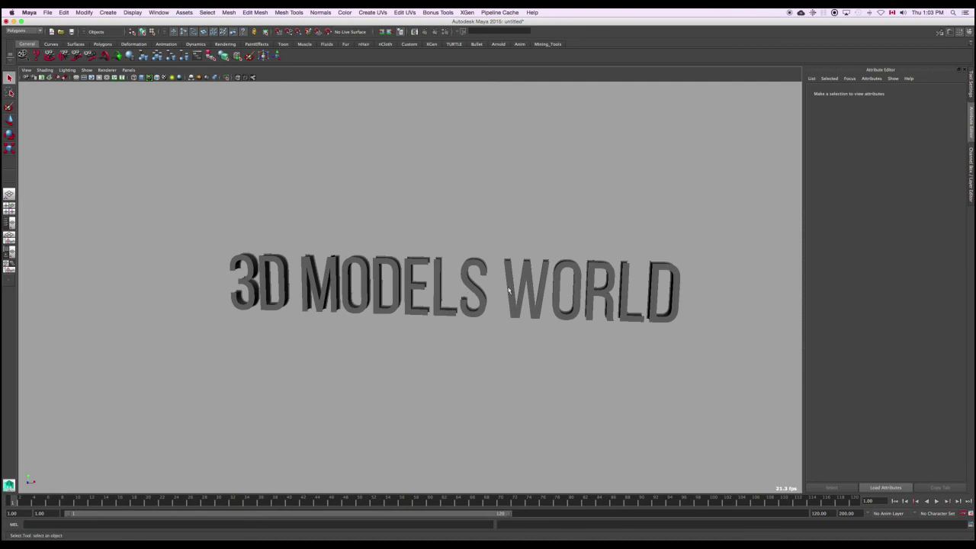
right_click_drag(538, 304, 429, 287, "alt")
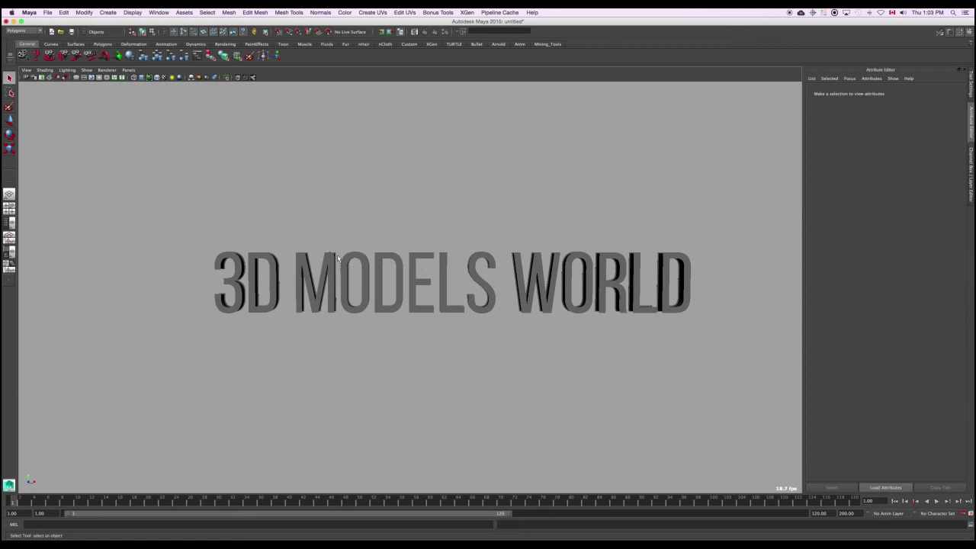
left_click(107, 13)
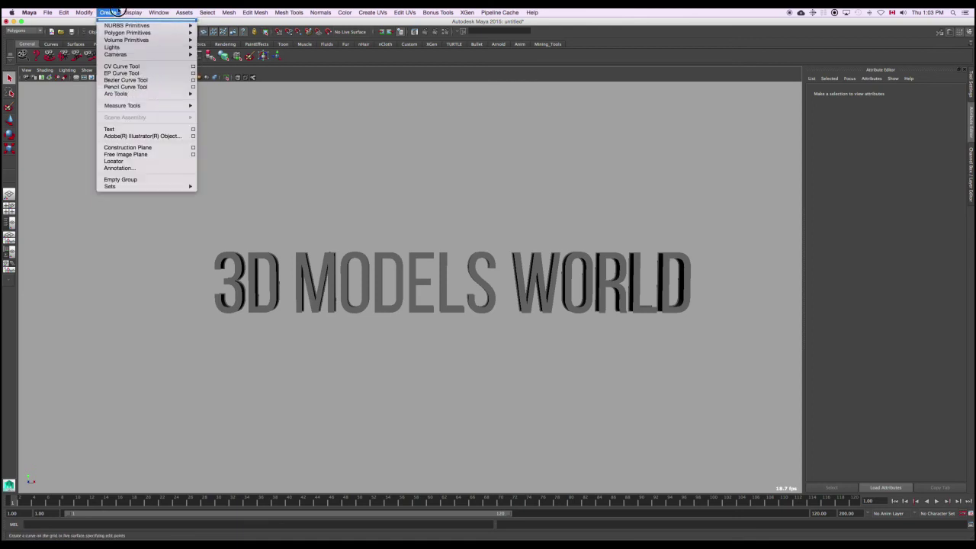
left_click(322, 196)
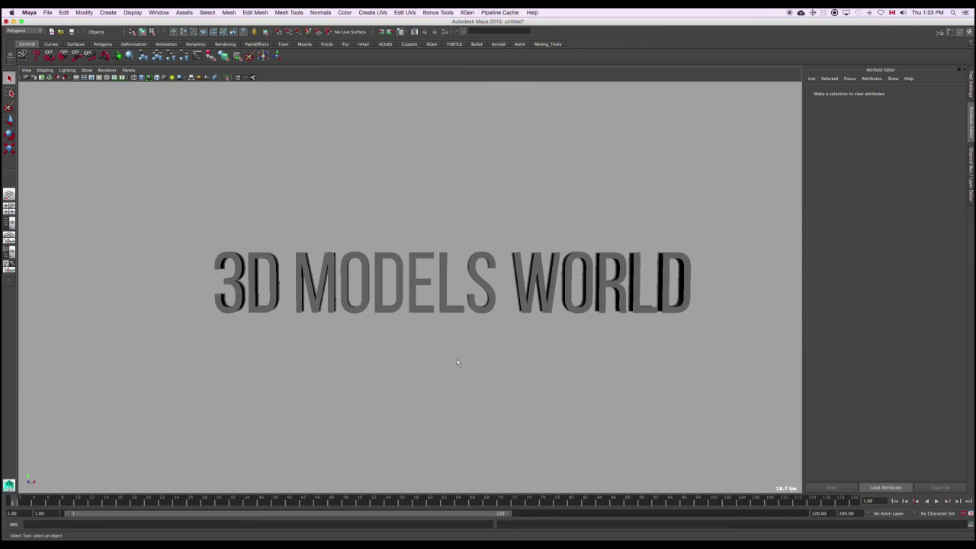
left_click(109, 13)
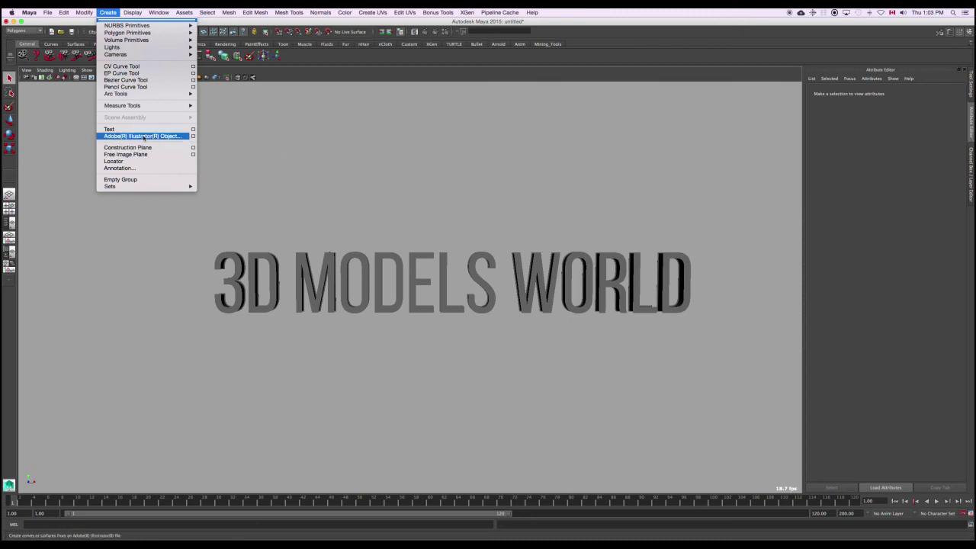
left_click(382, 184)
Look at the bold text's bevel attributes, deselect it, and review all three finished texts side by side.
left_click_drag(383, 186, 680, 305, "alt")
scroll(449, 250, "down", 5)
left_click(540, 303)
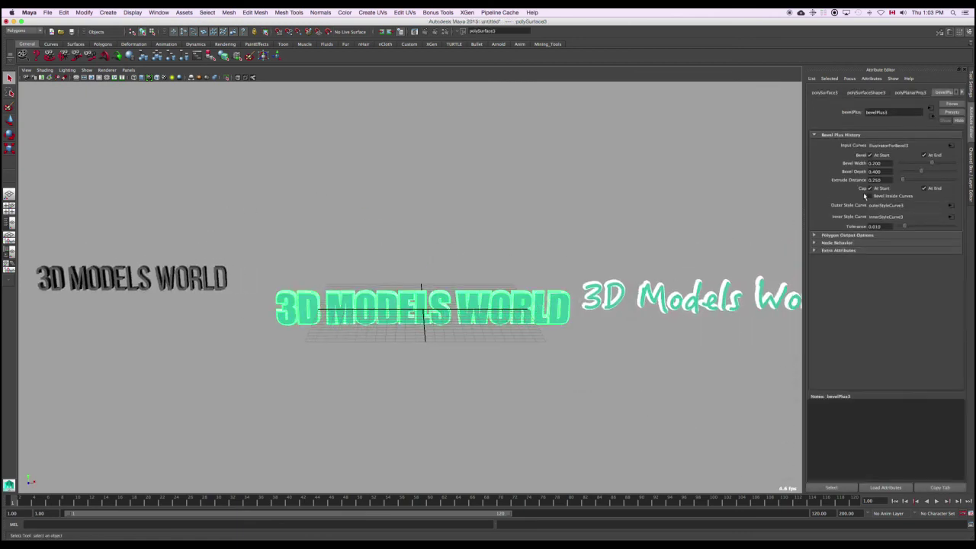
left_click_drag(465, 236, 392, 231, "alt")
left_click(481, 250)
left_click_drag(476, 250, 460, 249, "alt")
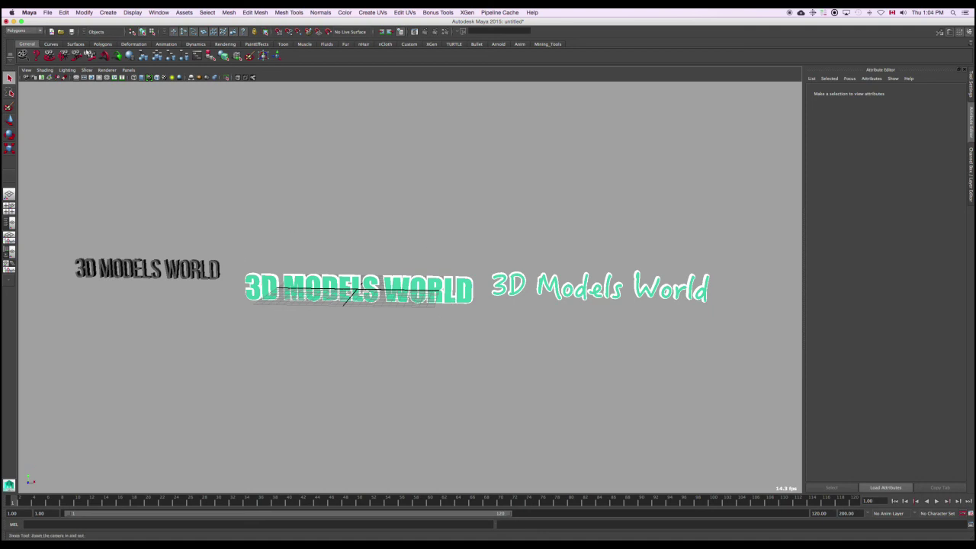
left_click(107, 12)
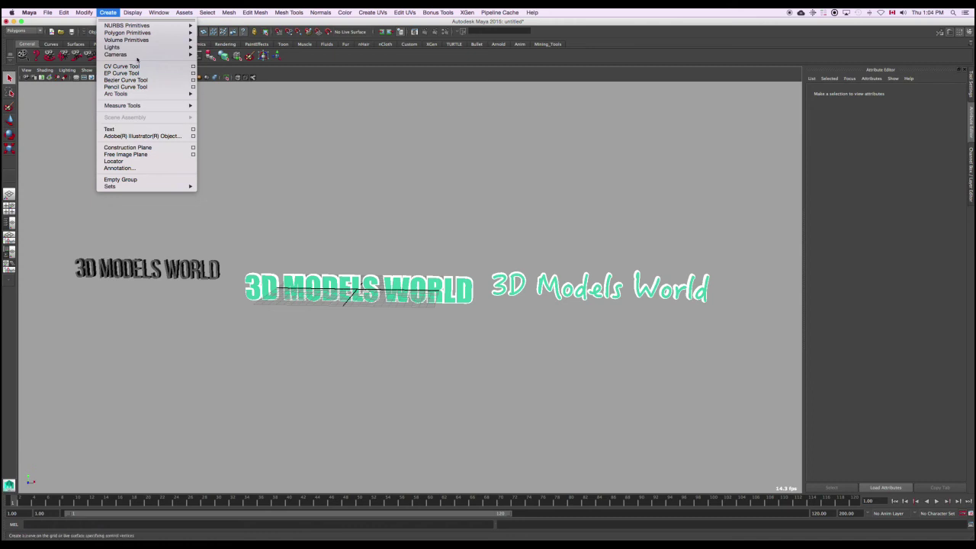
left_click(109, 13)
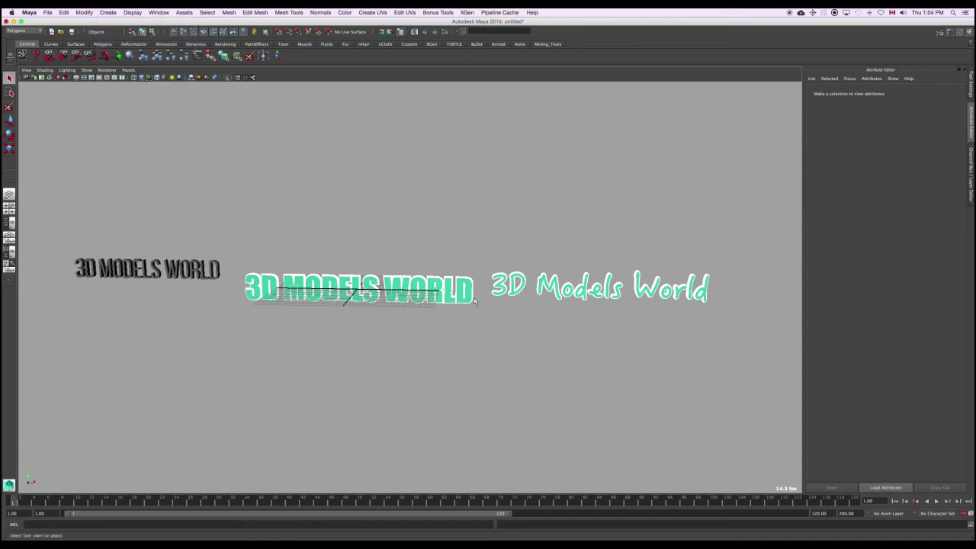